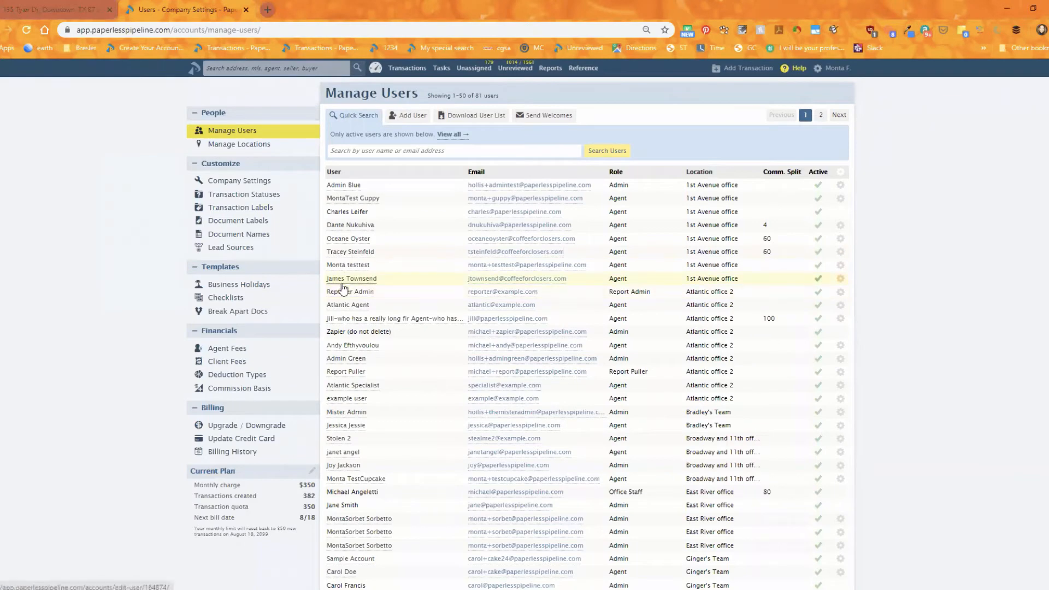
Open an agent's user record from the users list and scroll through its edit form fields.
click(333, 306)
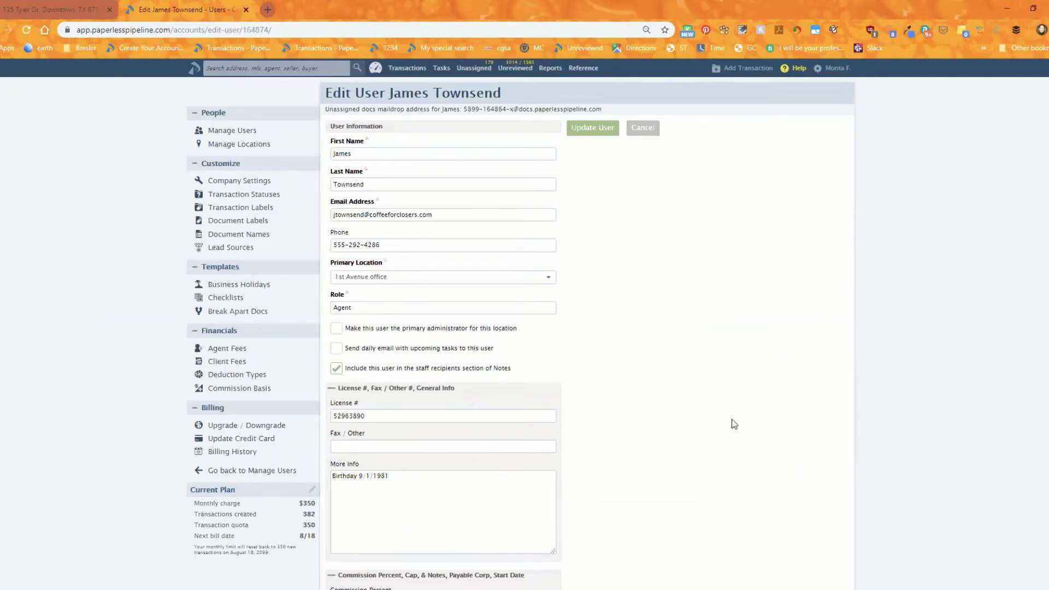
scroll(679, 399, down, 2)
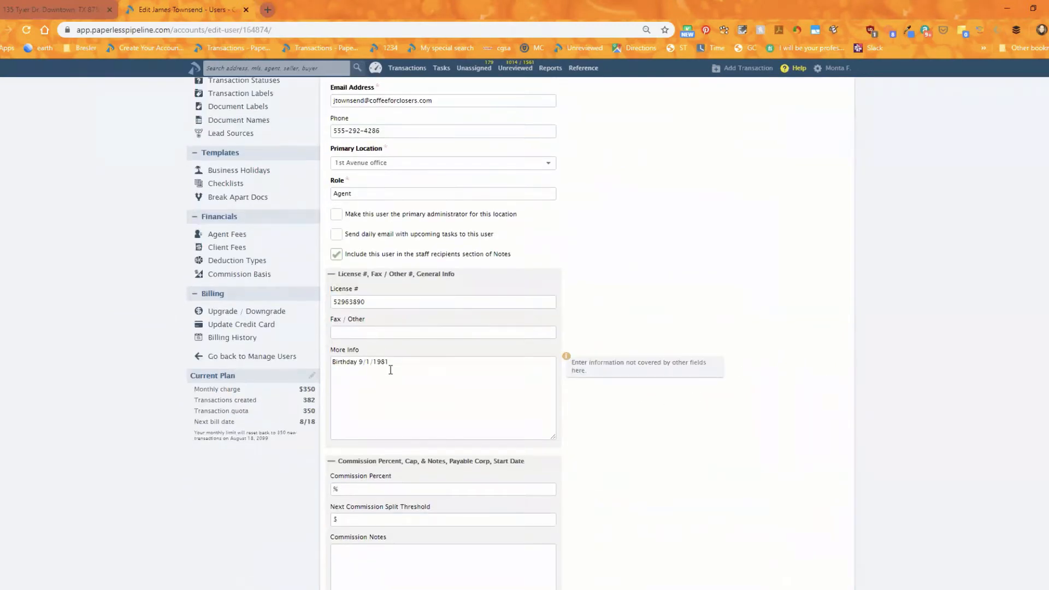
scroll(396, 377, down, 2)
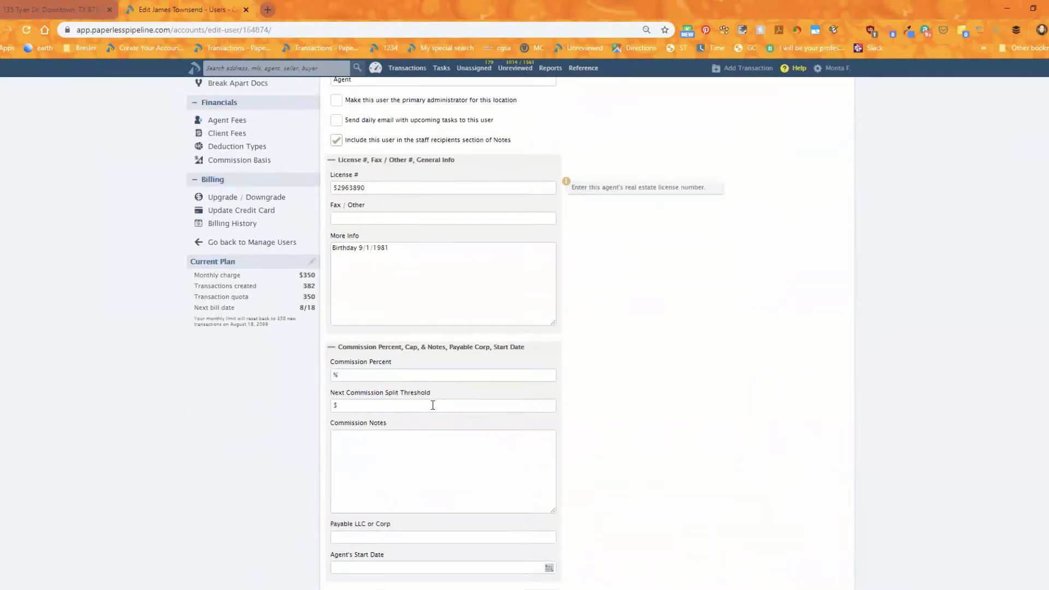
scroll(431, 404, down, 1)
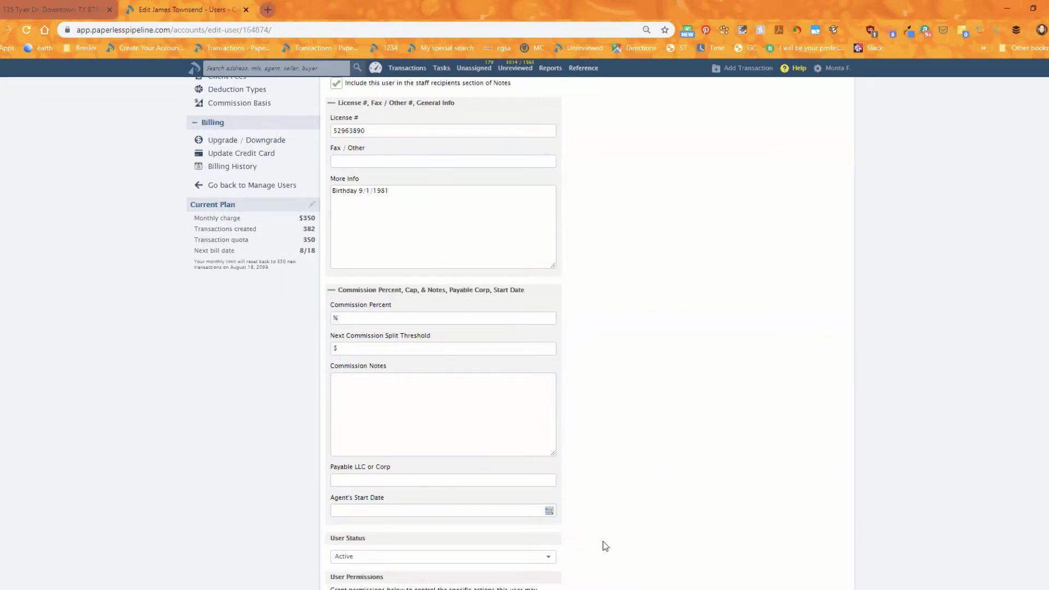
scroll(562, 464, up, 3)
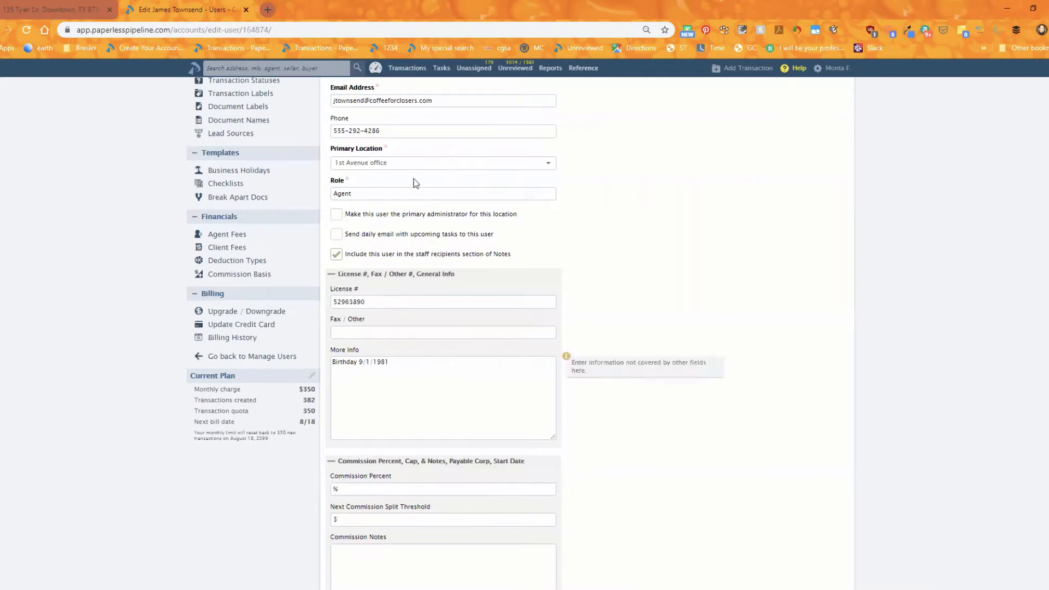
scroll(475, 431, down, 4)
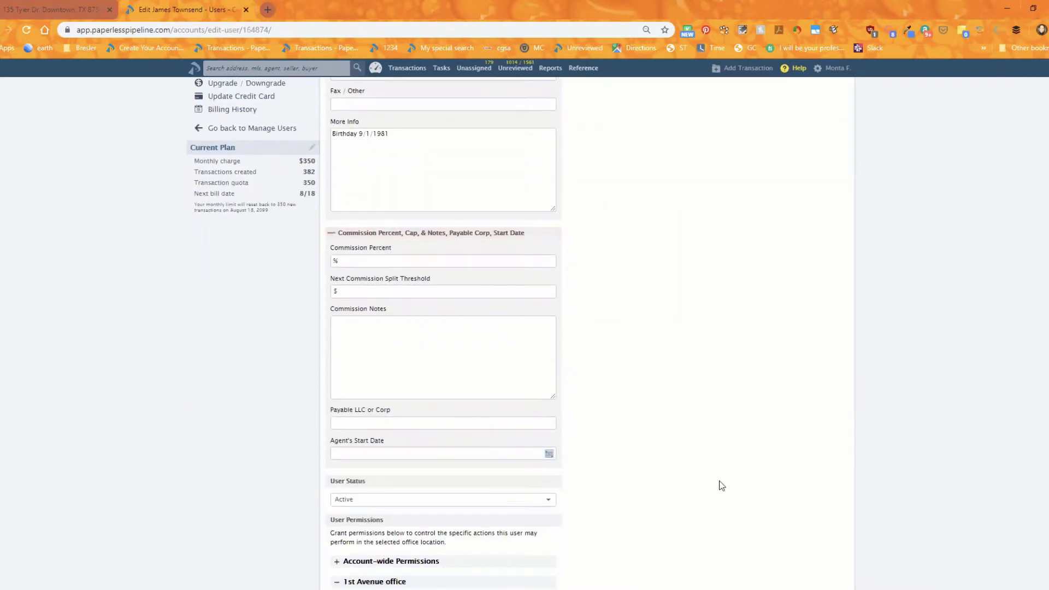
scroll(721, 485, down, 2)
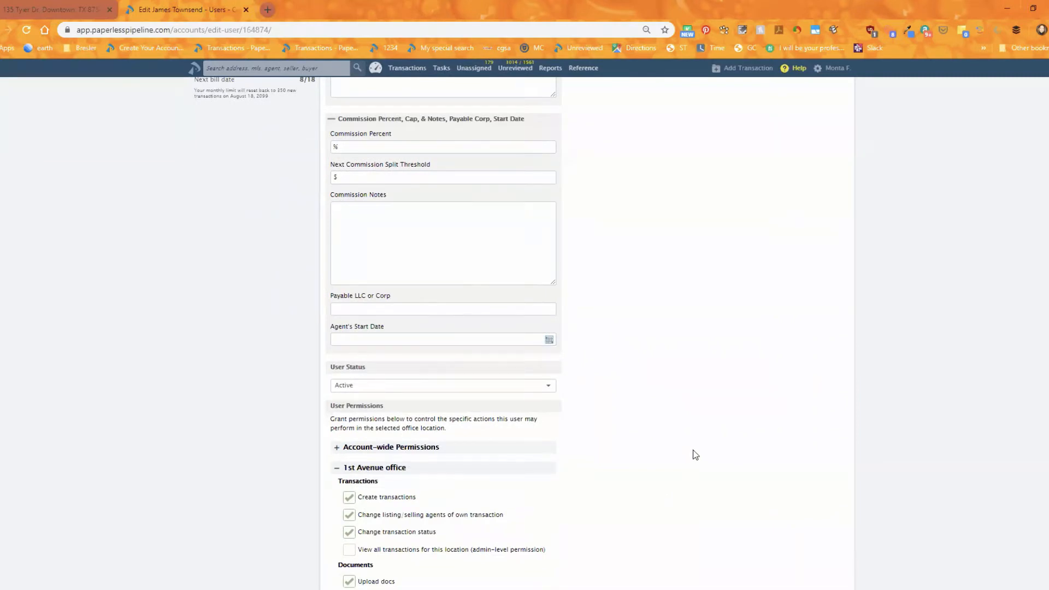
click(403, 342)
click(378, 335)
click(22, 10)
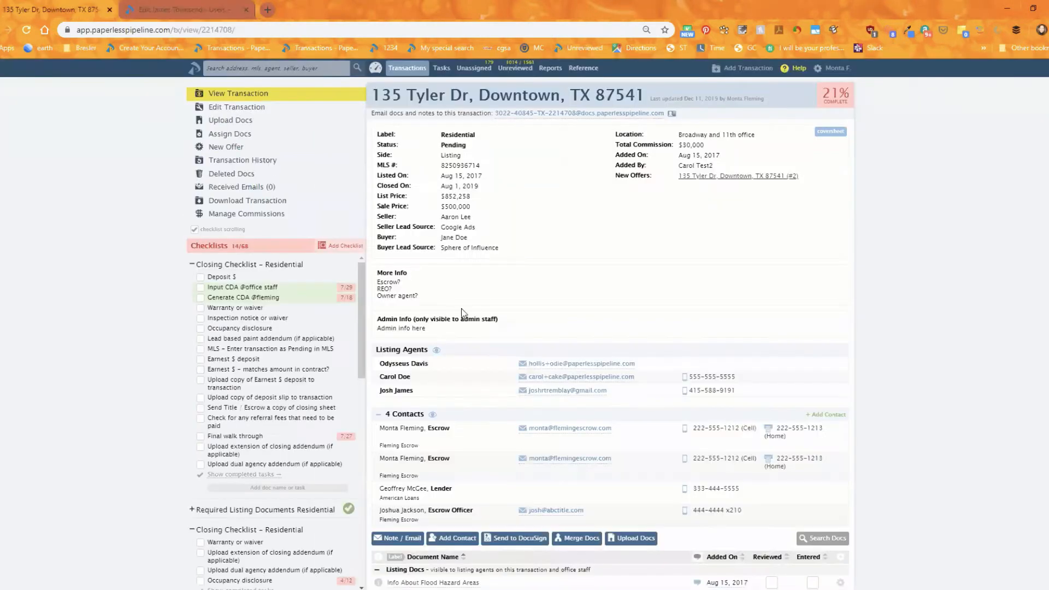
mouse_move(392, 377)
key(ctrl+Tab)
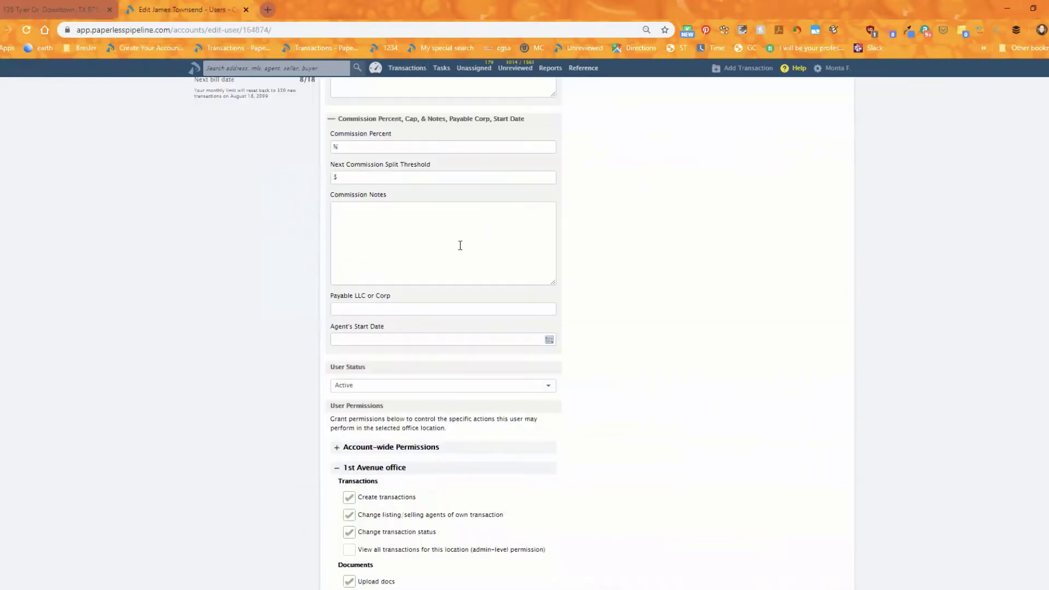
scroll(494, 301, up, 4)
scroll(494, 302, up, 5)
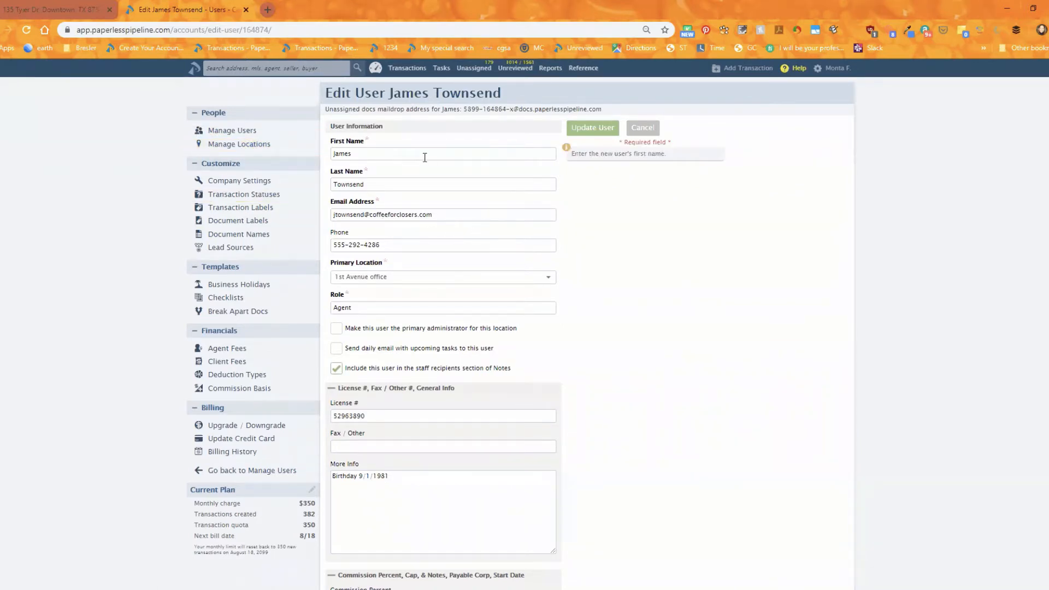
scroll(486, 290, down, 1)
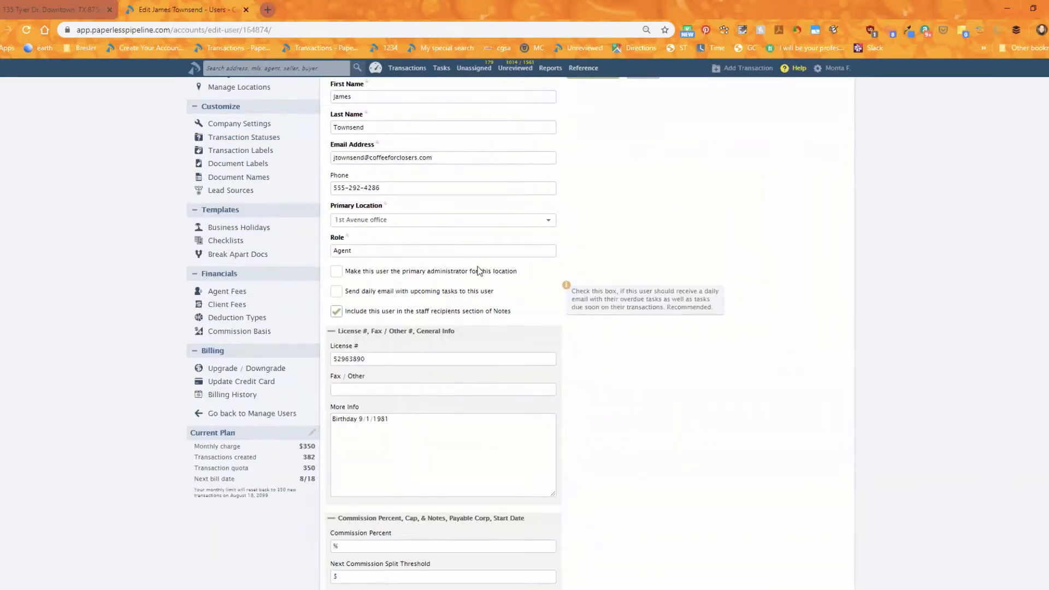
Open the primary location list and scroll through the location and permission settings.
click(412, 221)
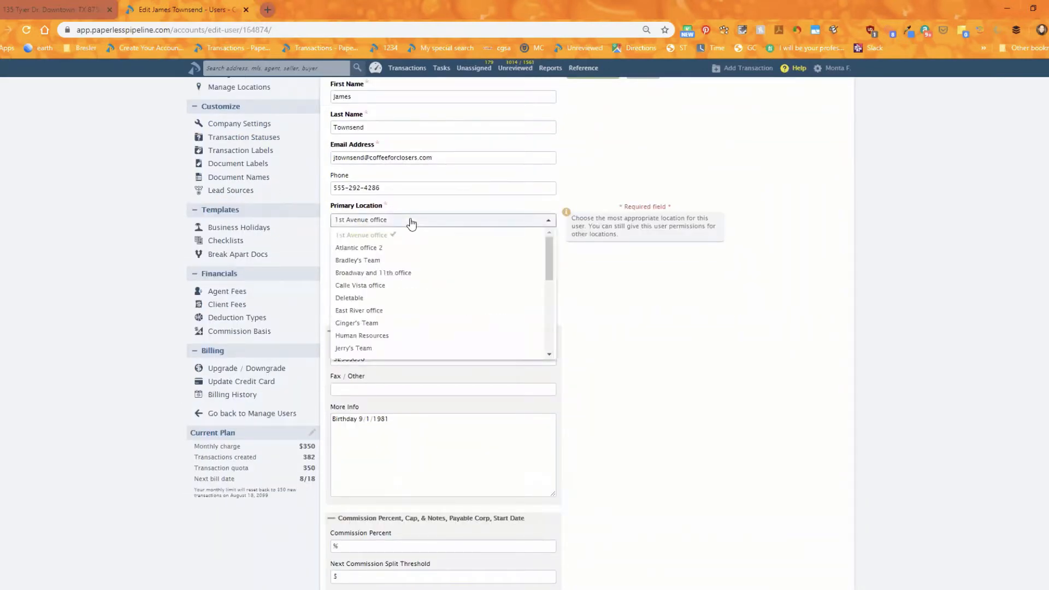
scroll(732, 344, down, 3)
scroll(721, 356, down, 1)
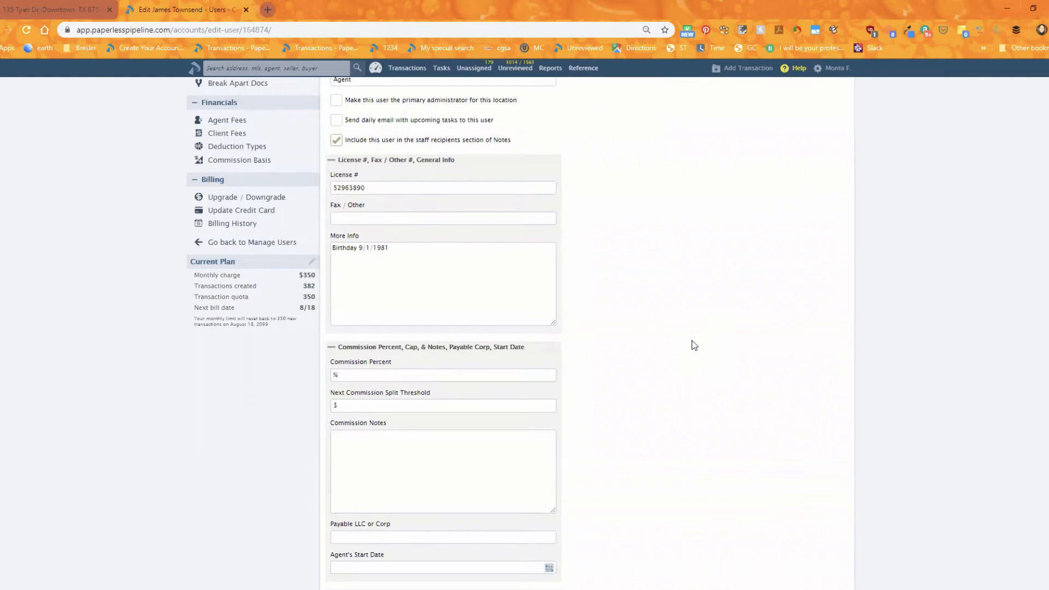
scroll(692, 345, down, 10)
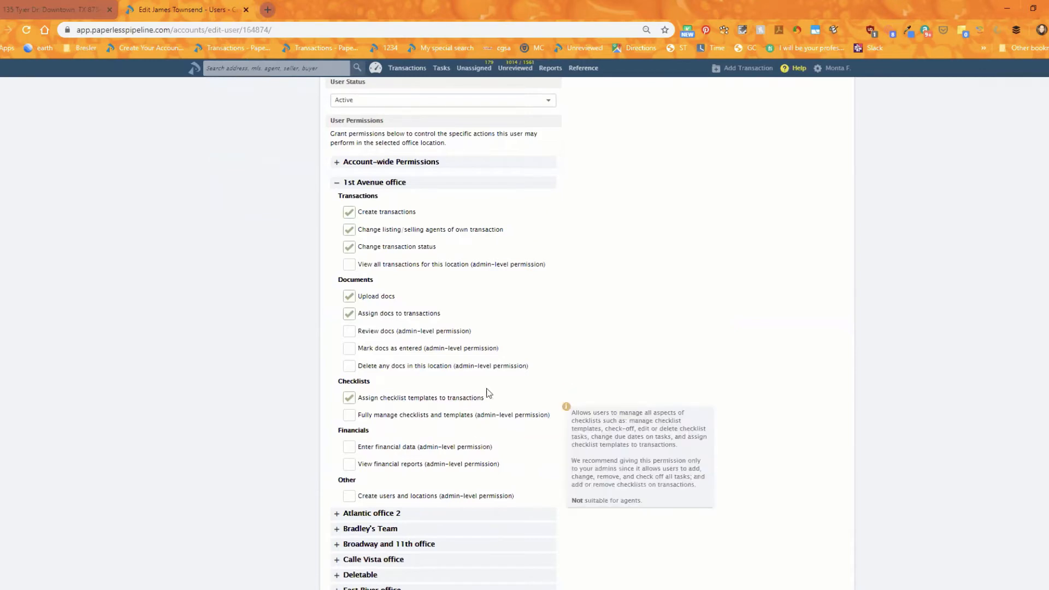
scroll(546, 279, up, 5)
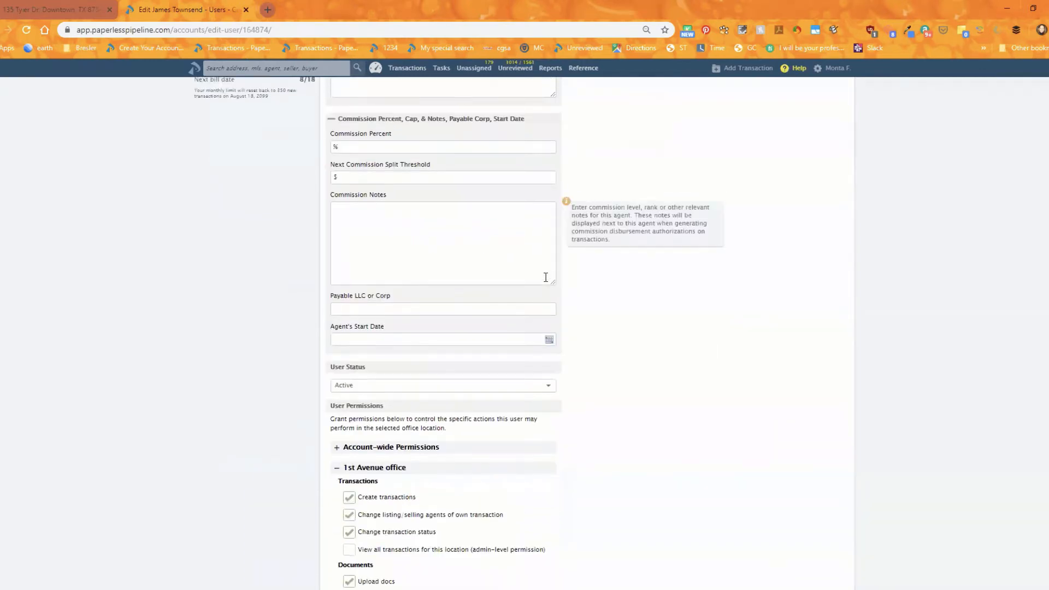
scroll(545, 277, up, 6)
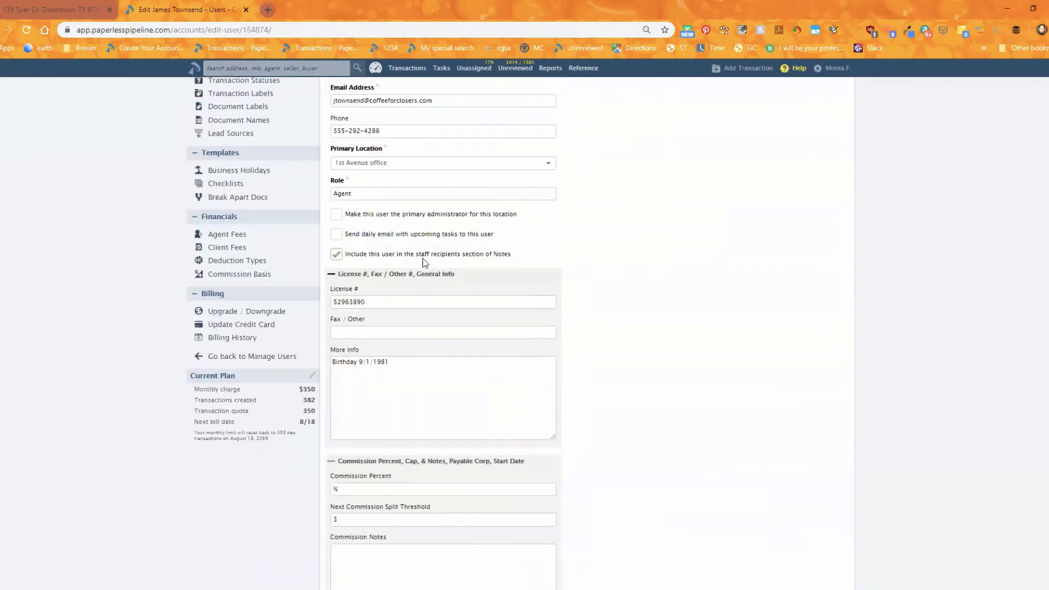
Change the user's primary location to Ginger's Team and expand the Ginger's Team permissions section.
click(380, 167)
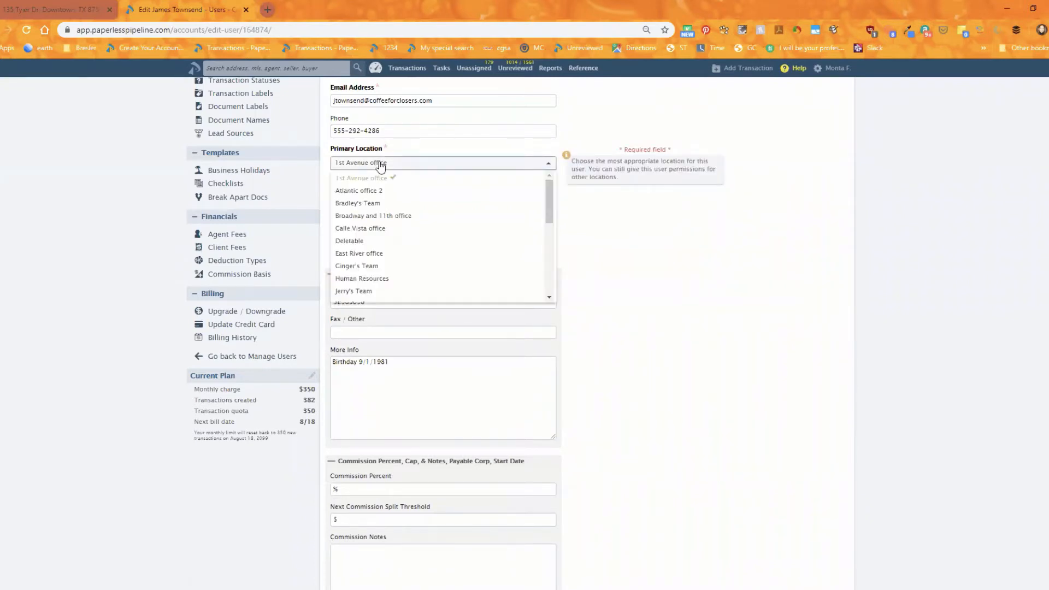
click(377, 267)
scroll(703, 378, down, 10)
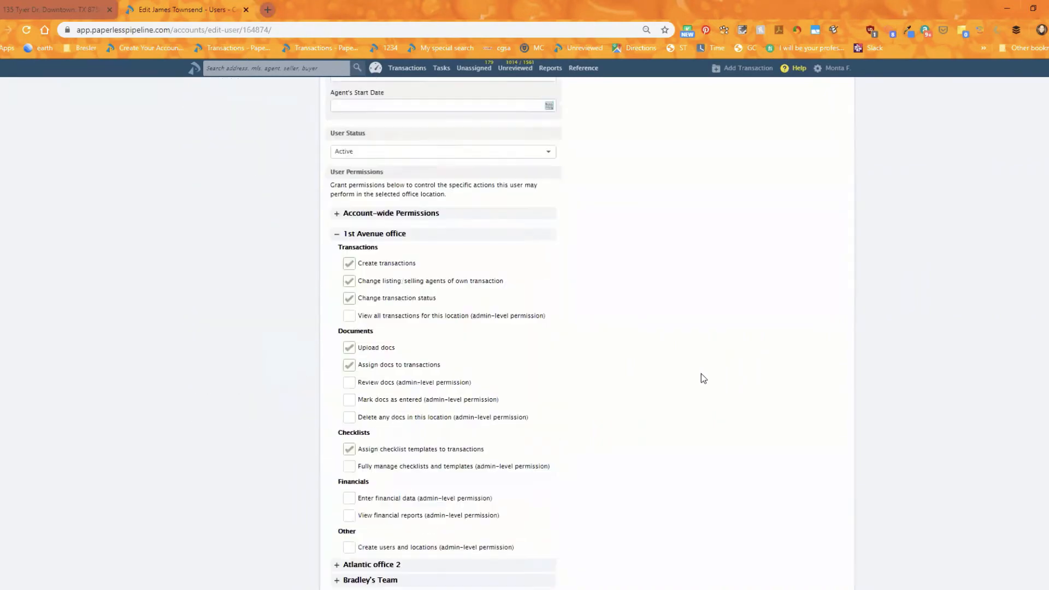
scroll(700, 377, down, 7)
click(394, 264)
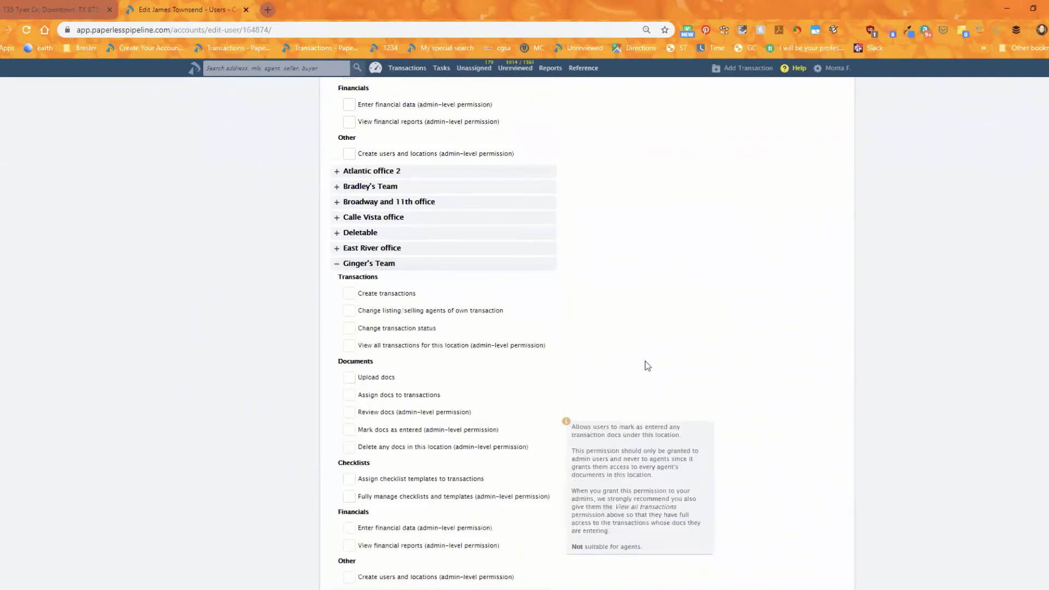
scroll(700, 356, down, 2)
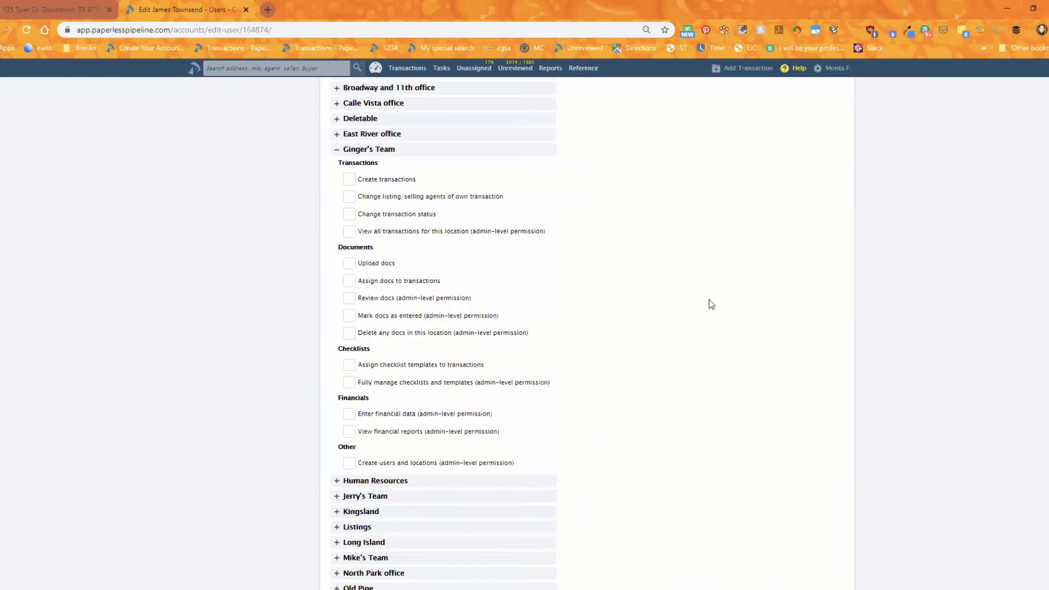
scroll(663, 392, up, 10)
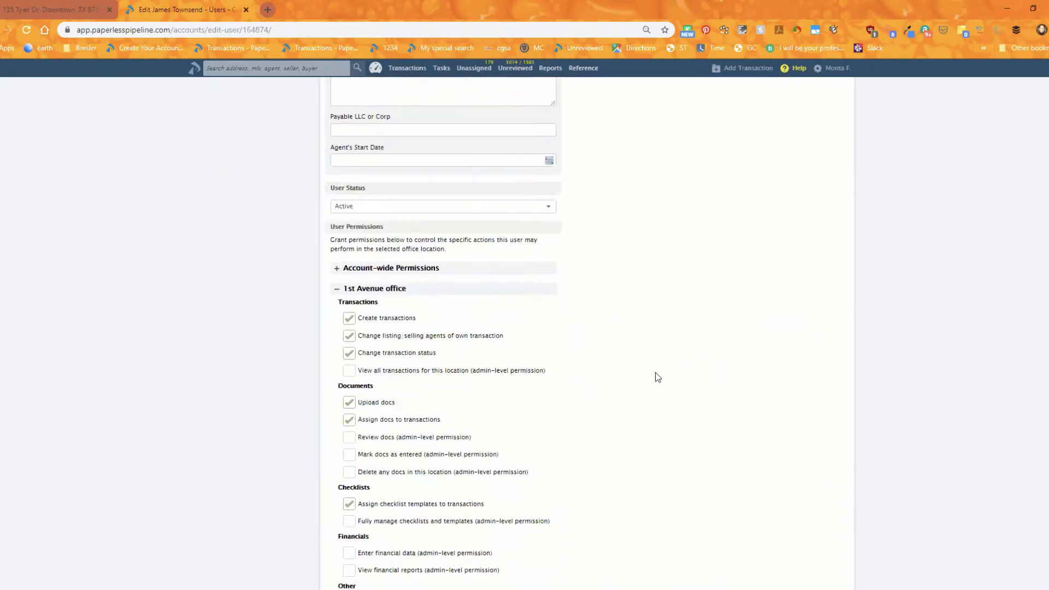
scroll(650, 374, up, 10)
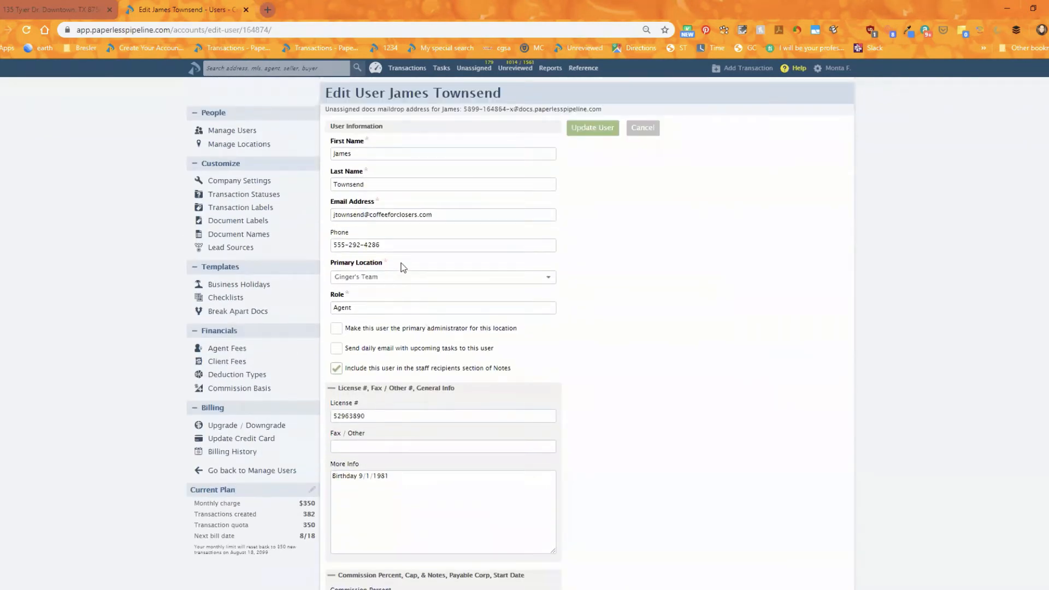
Toggle the primary administrator option for this location on and off again.
click(403, 330)
click(462, 329)
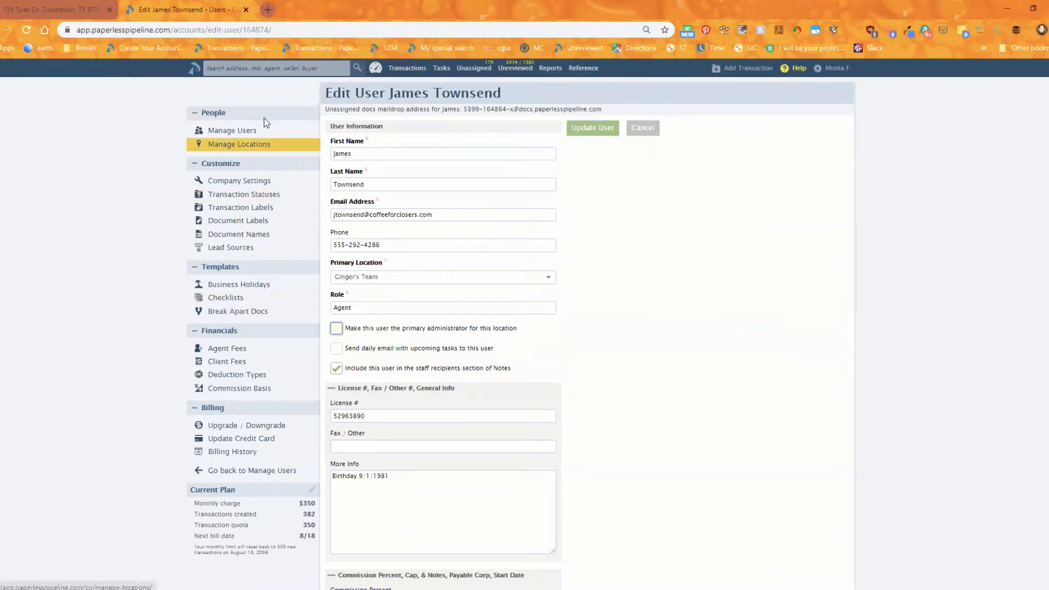
Open the admin settings and scroll through the company settings page.
mouse_move(846, 71)
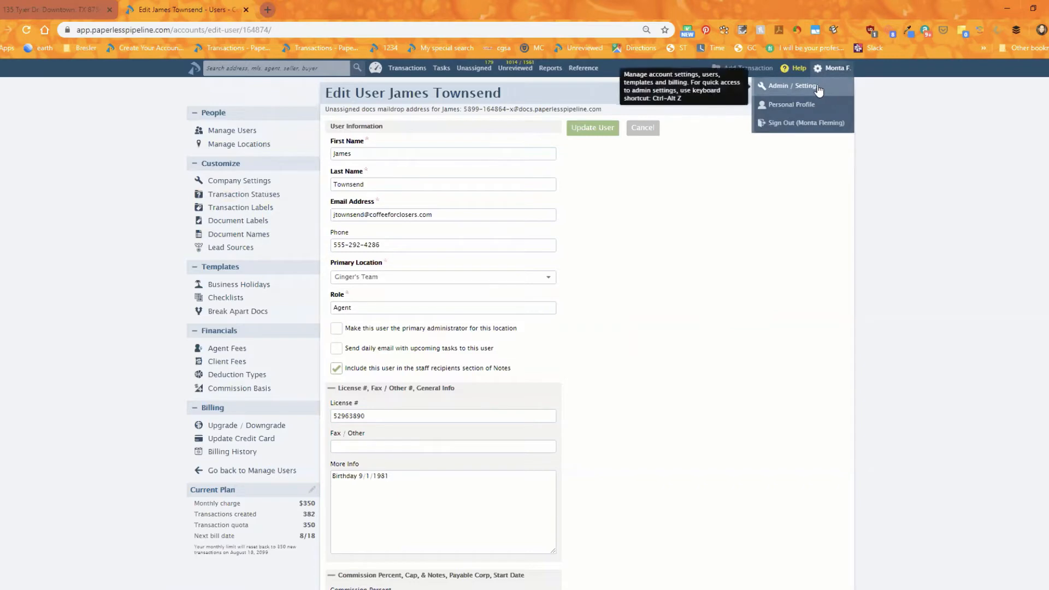
click(819, 87)
click(580, 94)
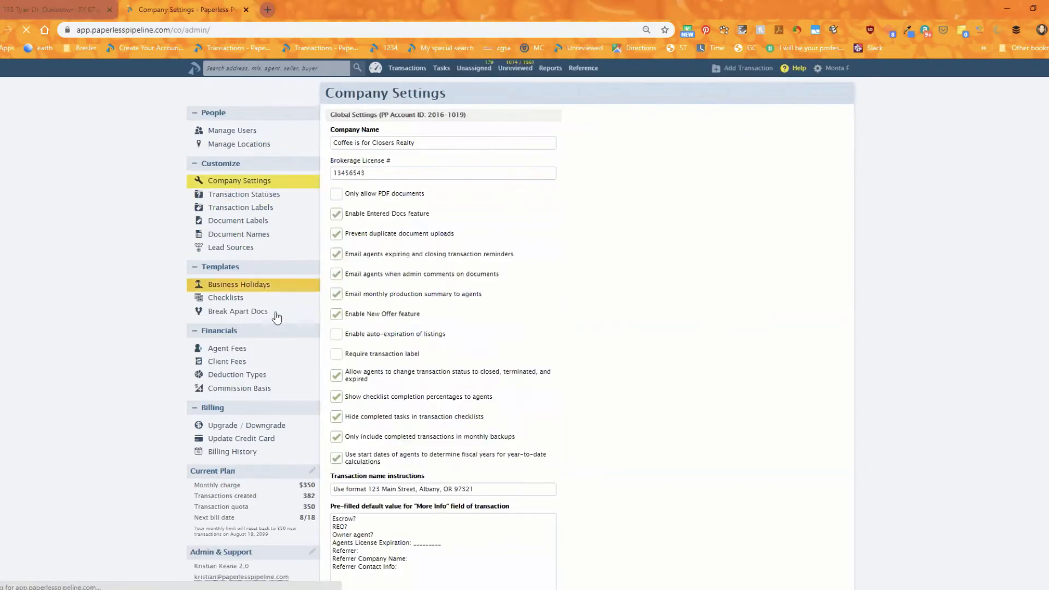
scroll(650, 314, down, 4)
scroll(650, 314, down, 5)
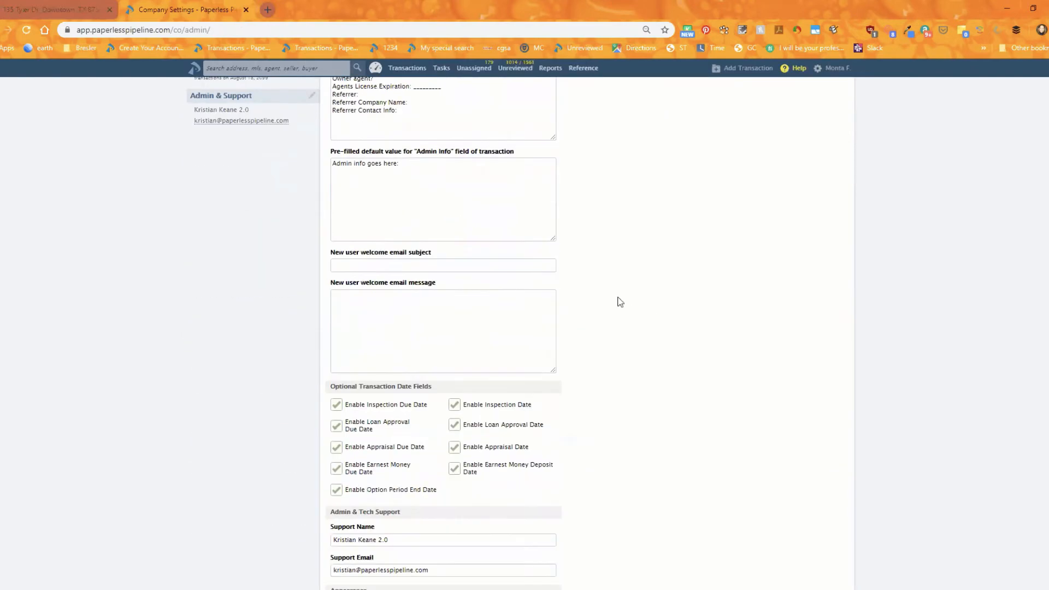
scroll(609, 294, down, 4)
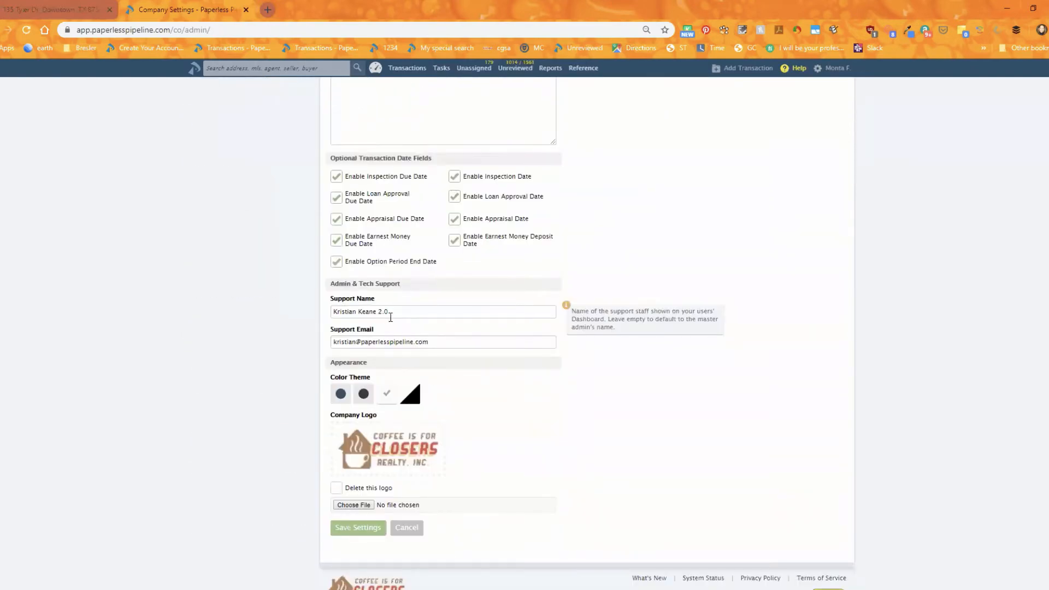
mouse_move(385, 343)
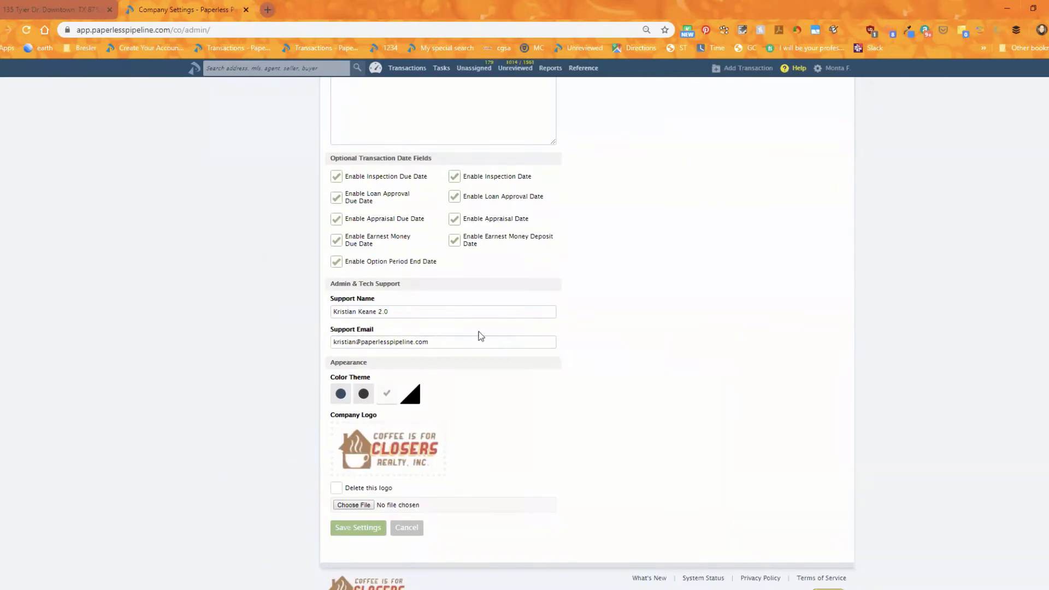
scroll(615, 326, up, 6)
scroll(624, 319, up, 6)
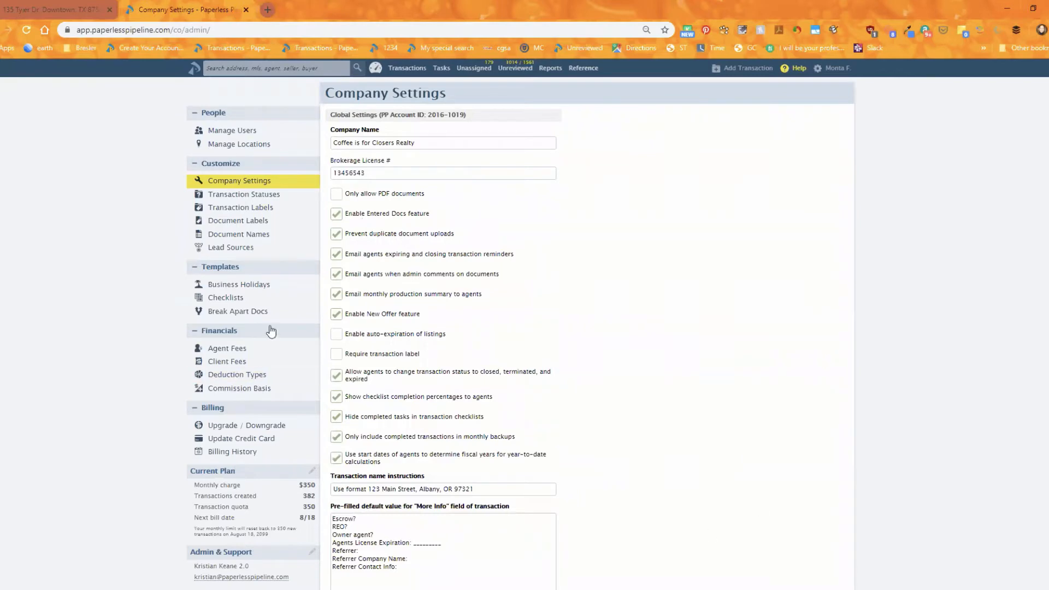
Return to the users list, reopen the agent's record and select its unassigned docs maildrop address.
click(241, 130)
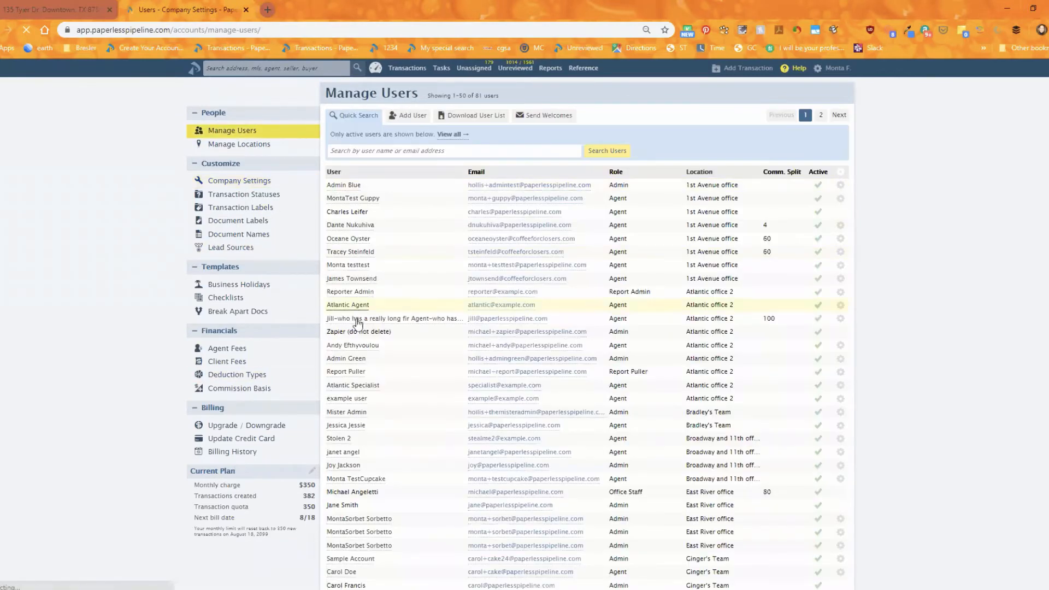
click(349, 278)
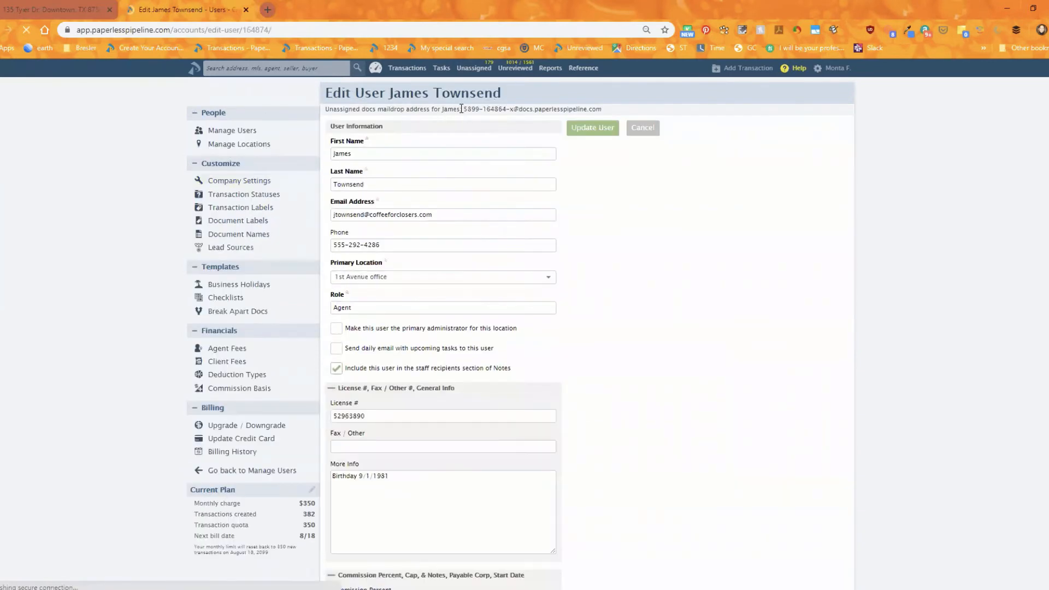
drag(463, 110, 601, 109)
click(758, 240)
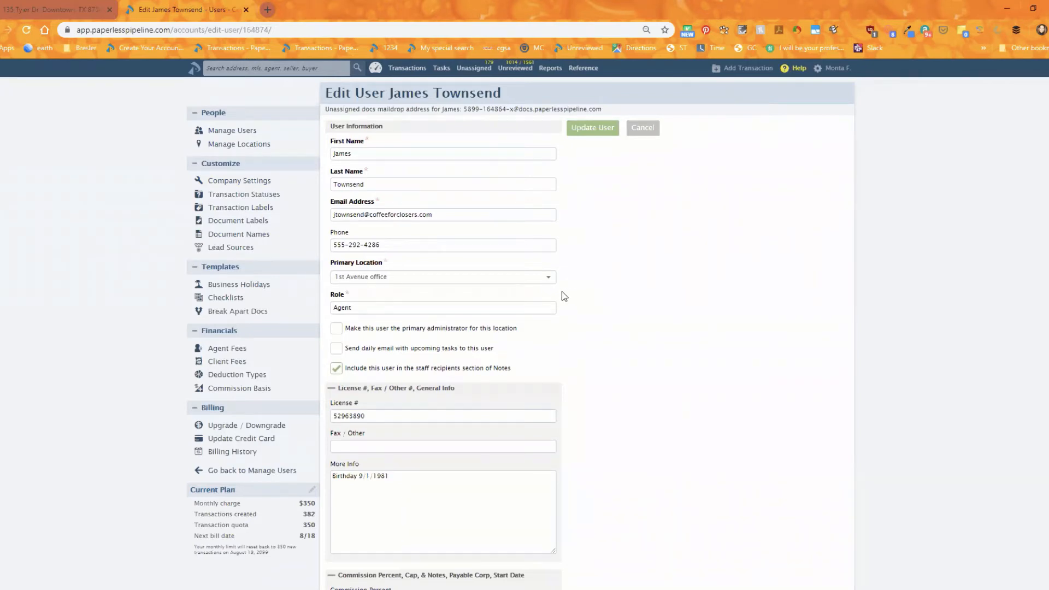
mouse_move(542, 303)
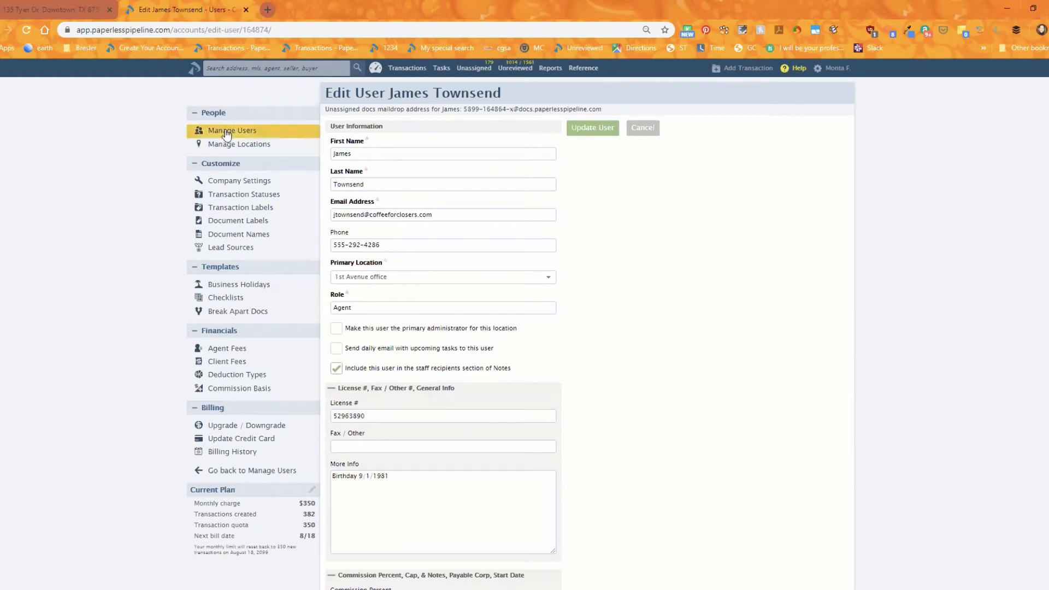
Return to the users list and open the bulk welcome-email confirmation, cancelling it without sending.
click(270, 133)
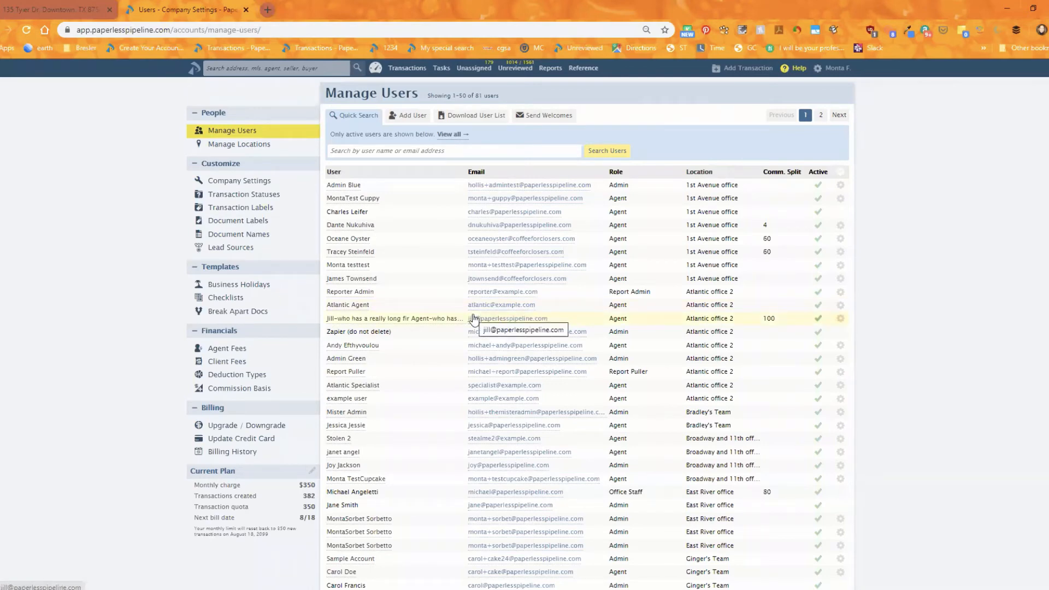
click(543, 117)
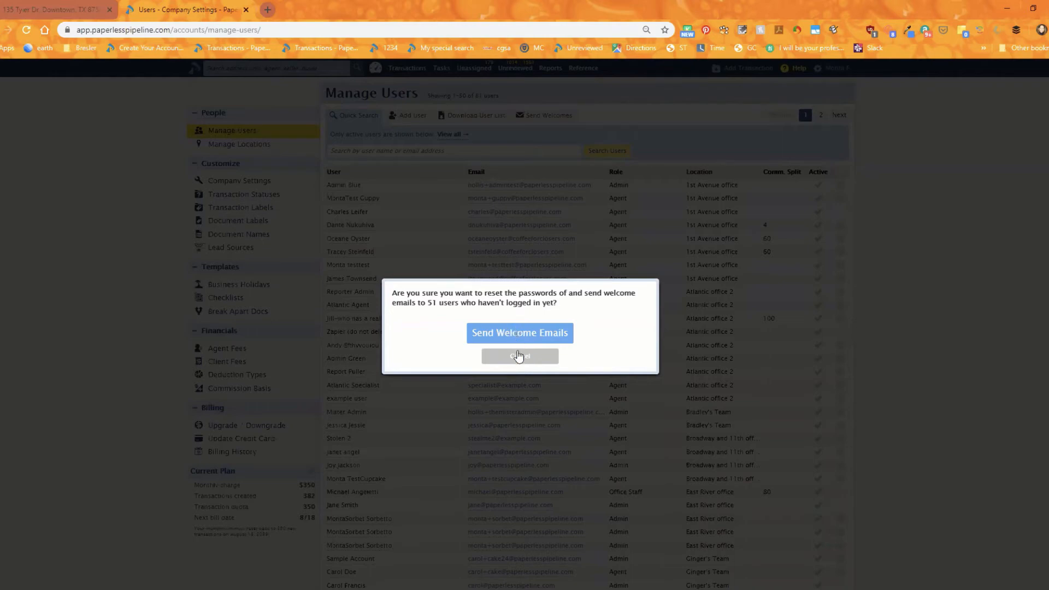
click(521, 359)
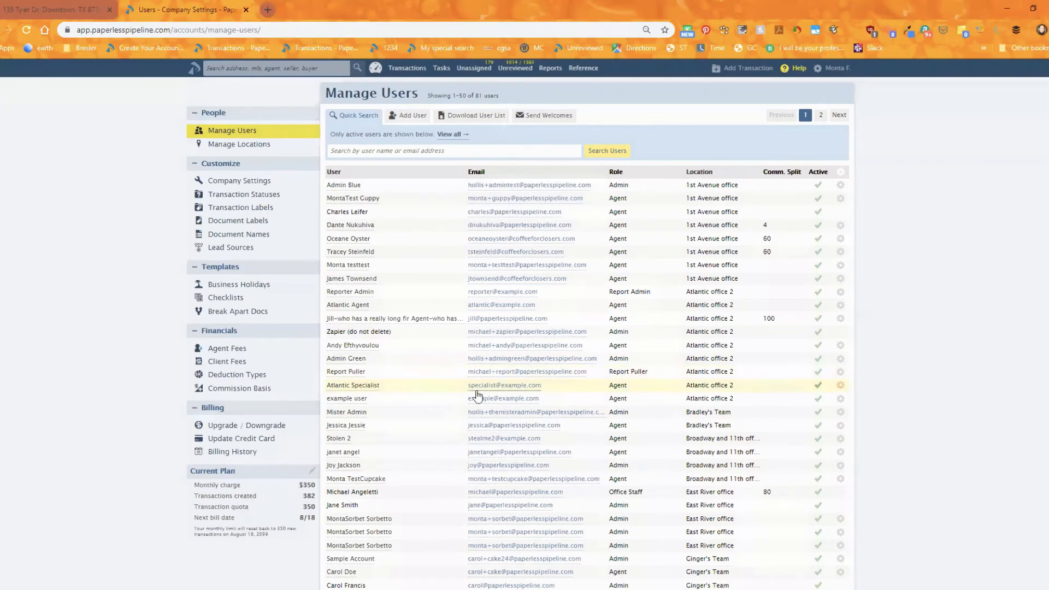
Open the Atlantic Specialist user's reset-password welcome email confirmation and cancel it.
click(840, 389)
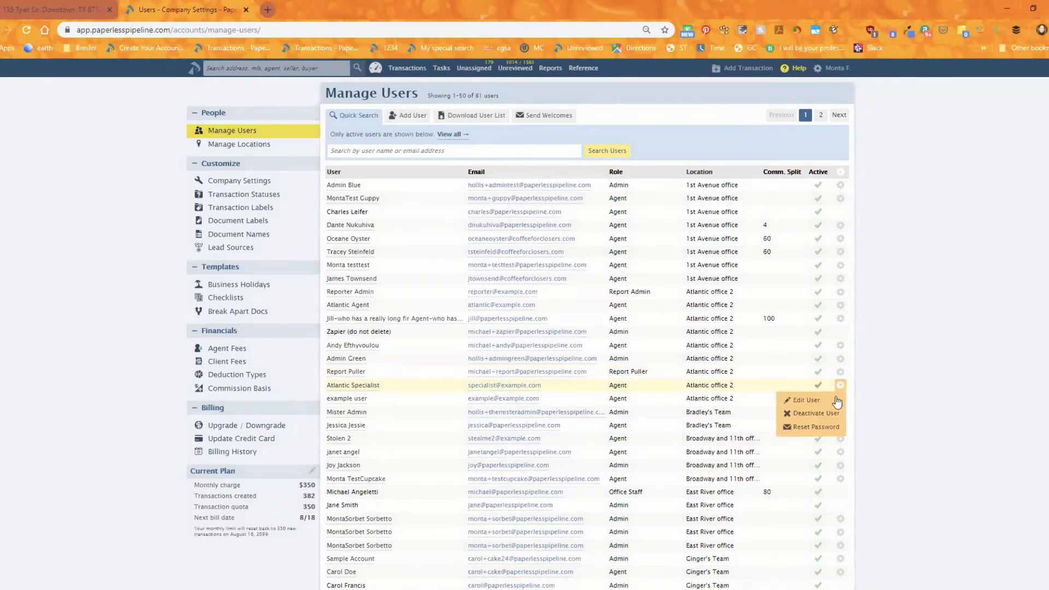
click(817, 429)
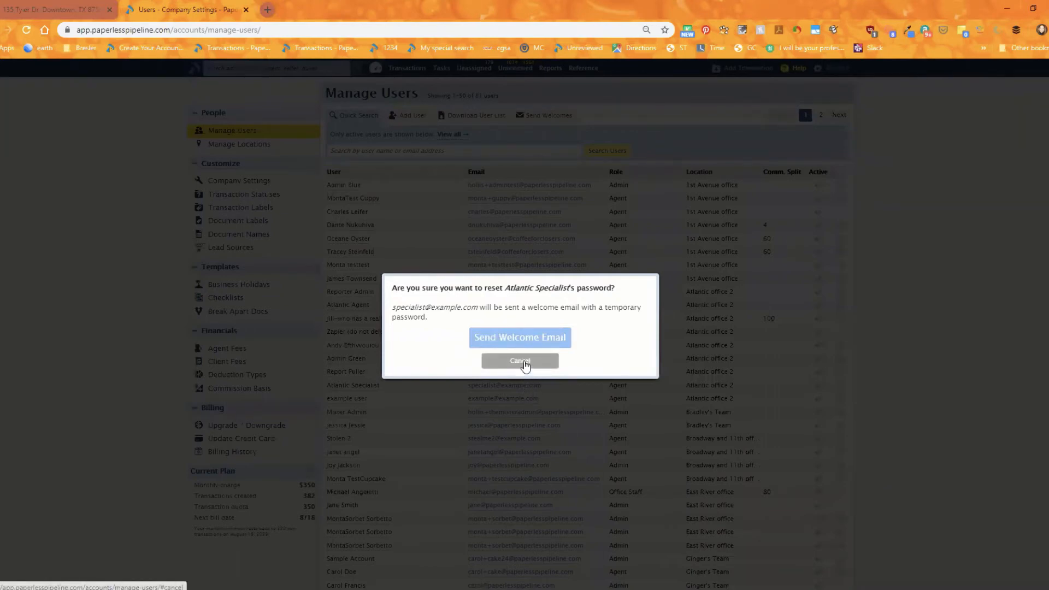
click(523, 362)
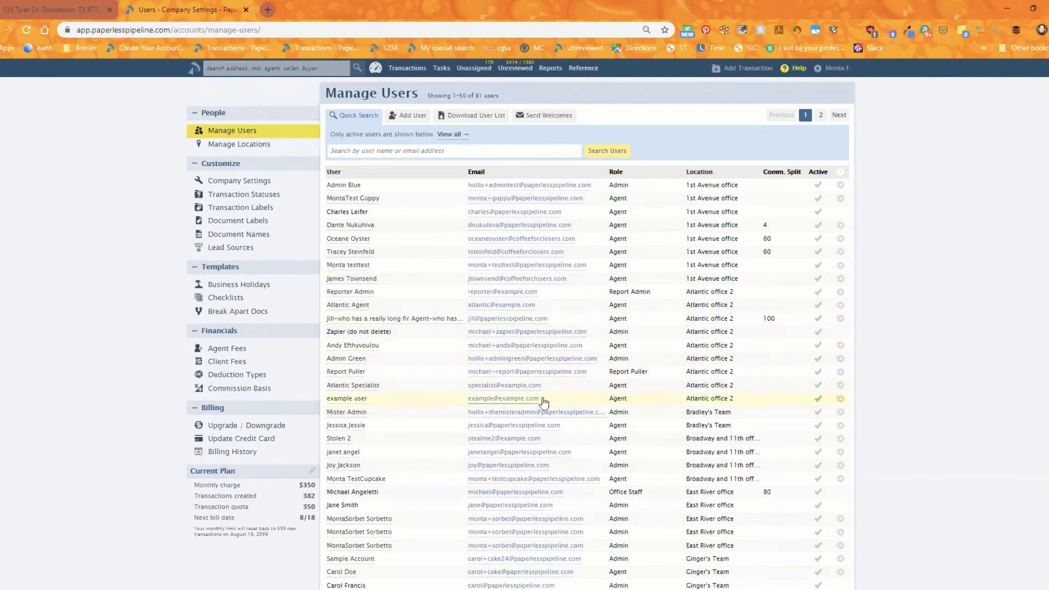
Download the Usage by Agent report spreadsheet for the last 90 days, saving it with the default file name.
click(547, 69)
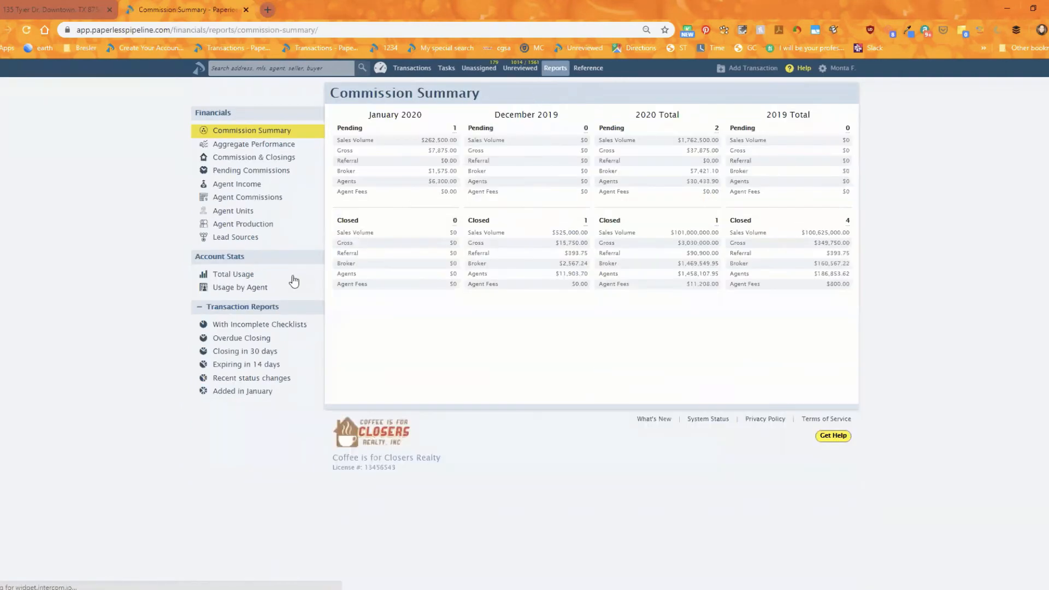
click(235, 289)
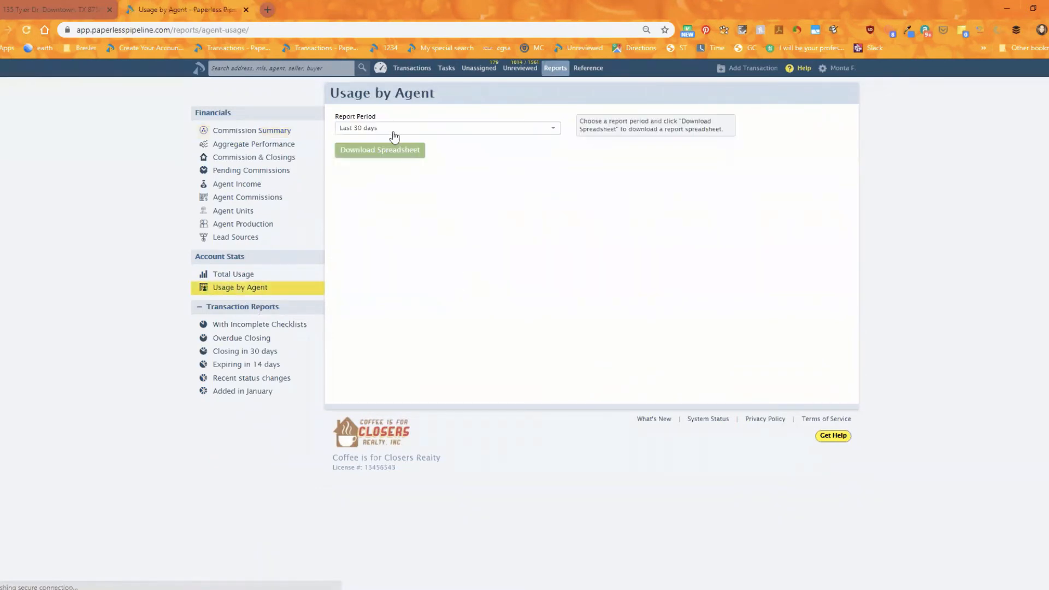
click(386, 131)
click(381, 168)
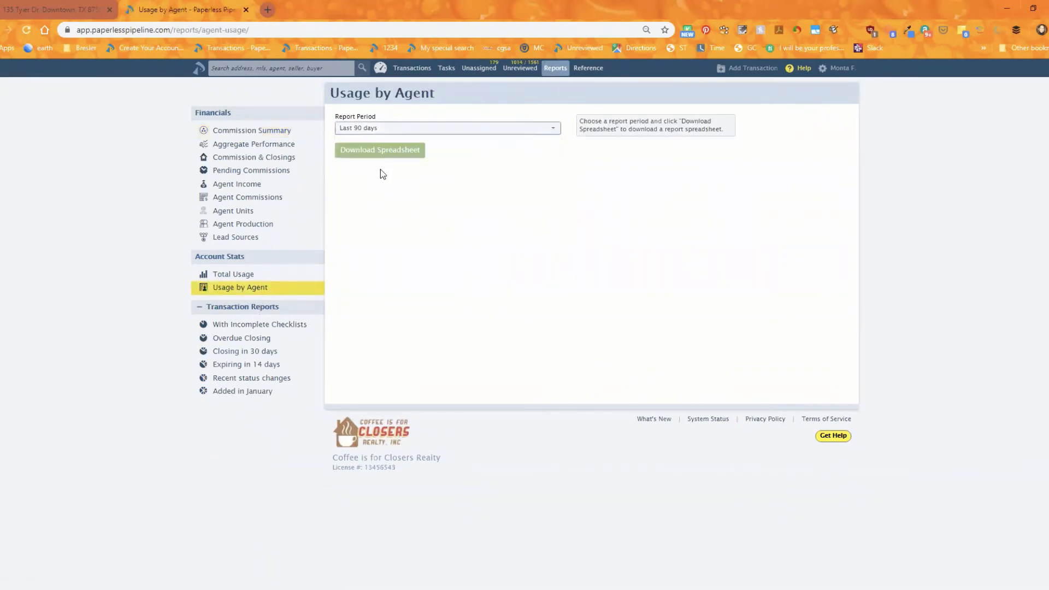
click(371, 156)
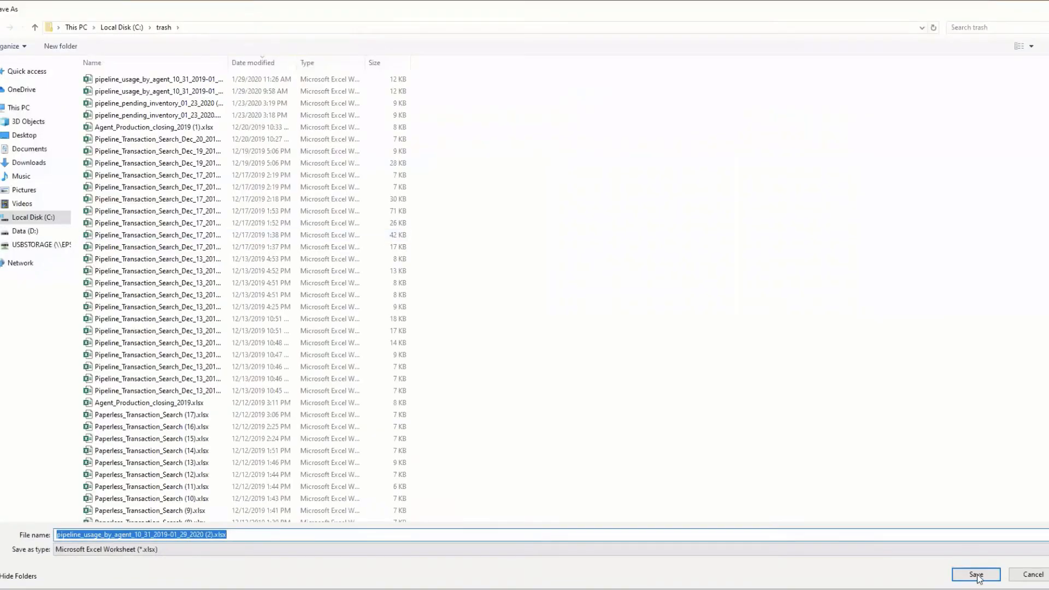
key(Return)
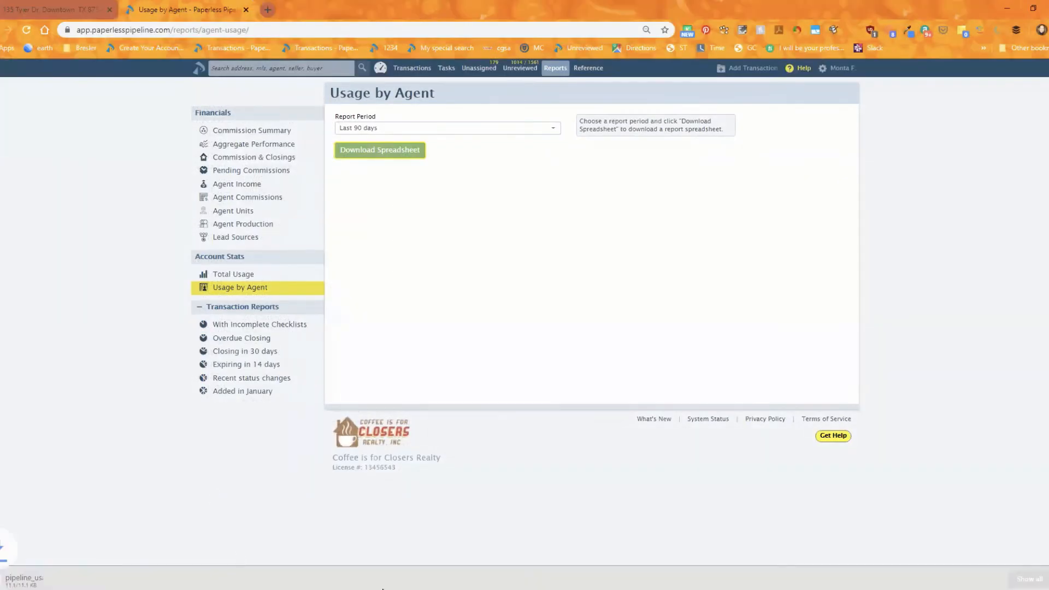
Open the downloaded usage report in Excel, autofit all column widths, scroll across it and close it.
click(28, 580)
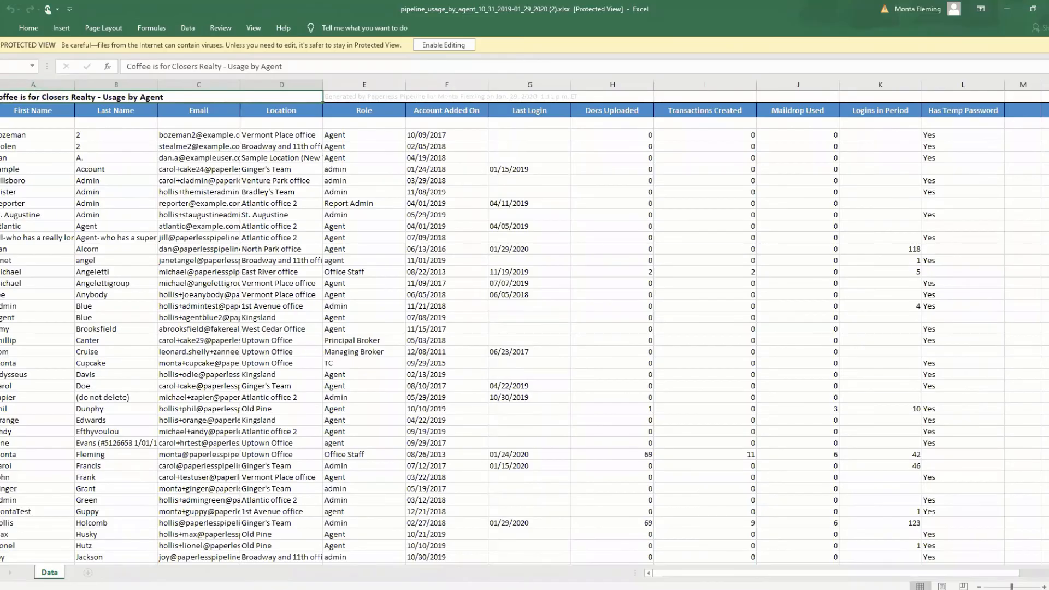
click(0, 84)
double_click(323, 85)
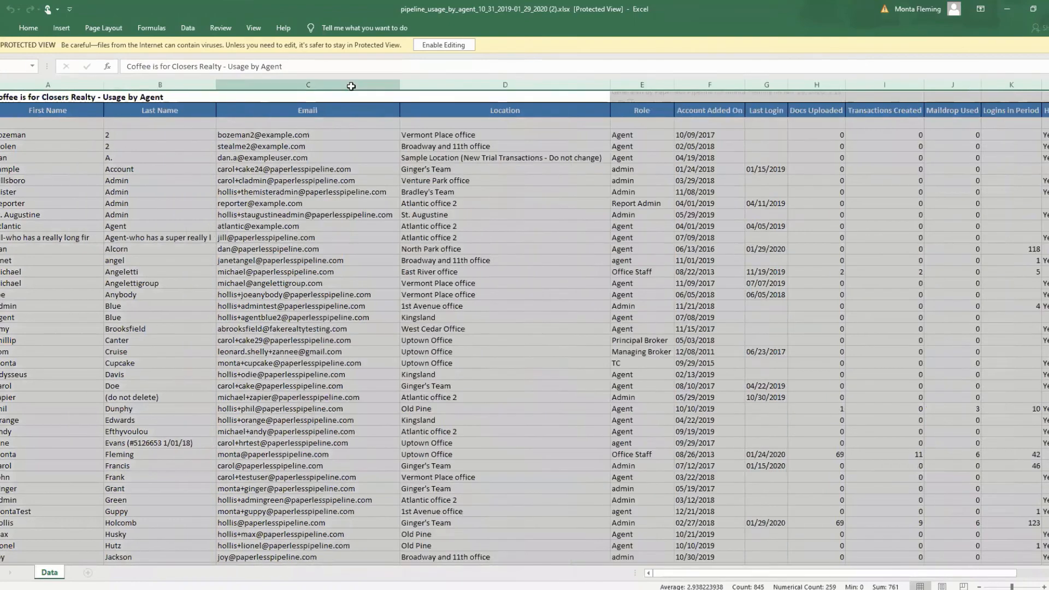
drag(704, 574, 790, 573)
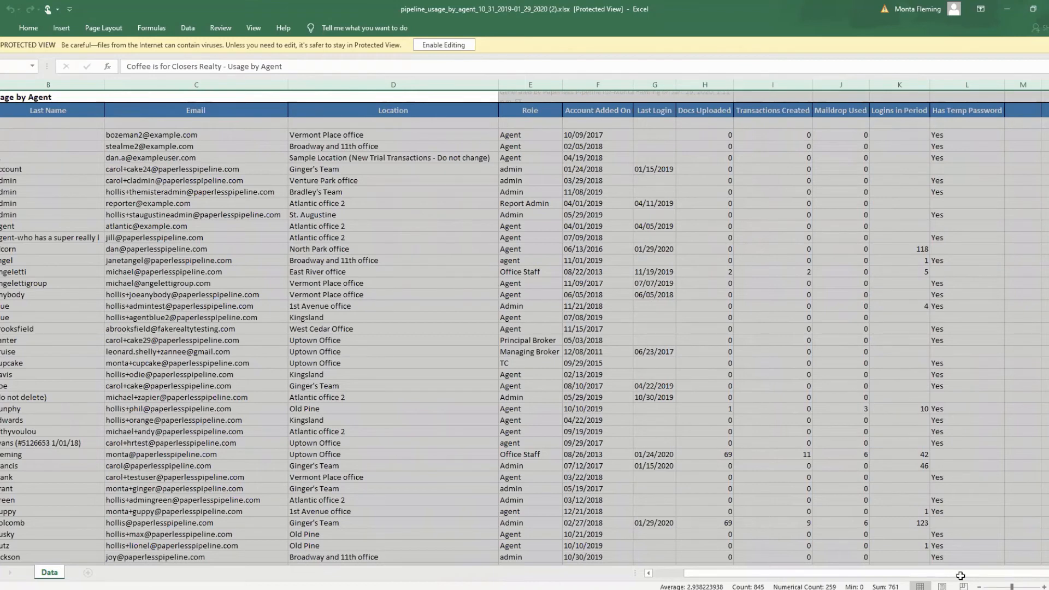
drag(873, 572, 751, 581)
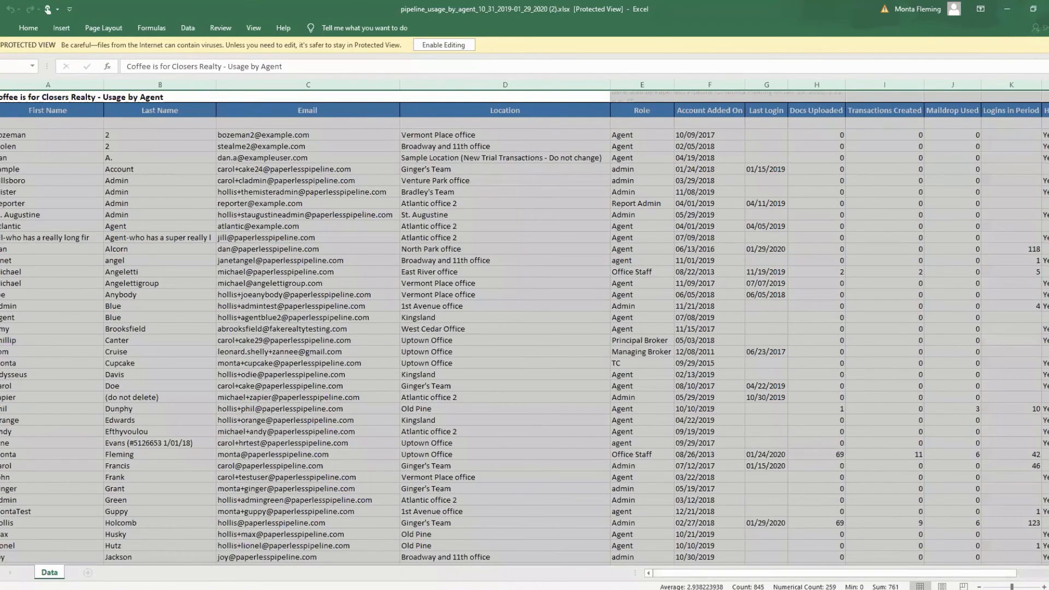
click(1046, 8)
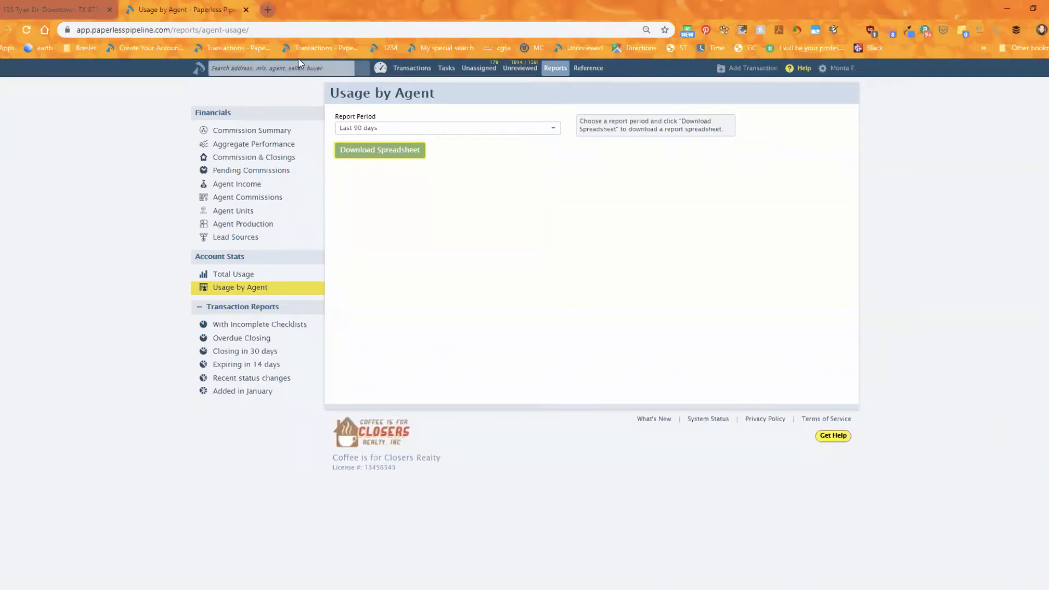
Switch to the other user's edit page and expand the commission percent, cap and notes section.
click(51, 10)
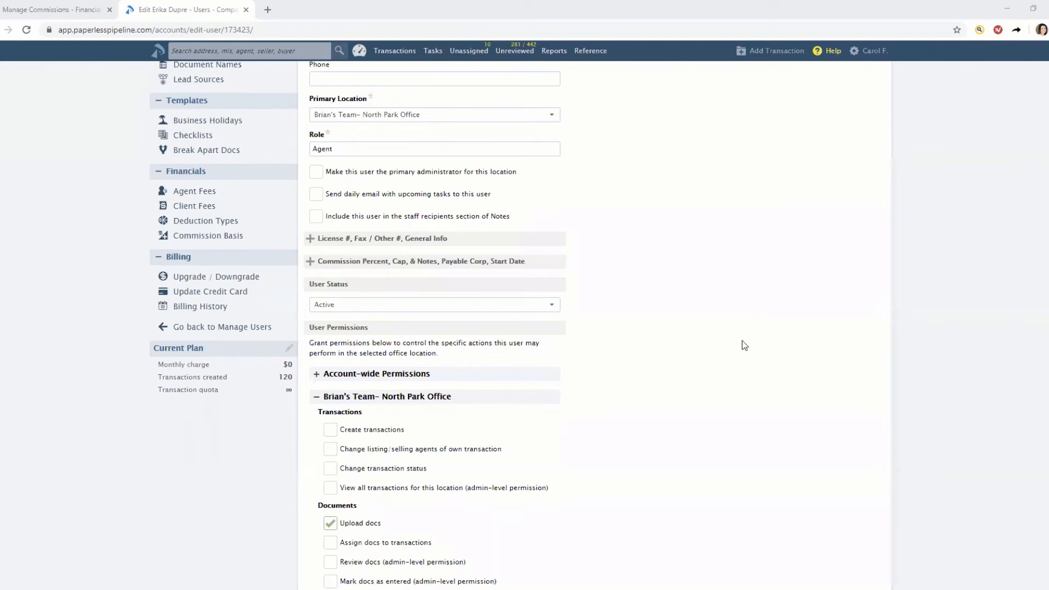
scroll(608, 330, up, 3)
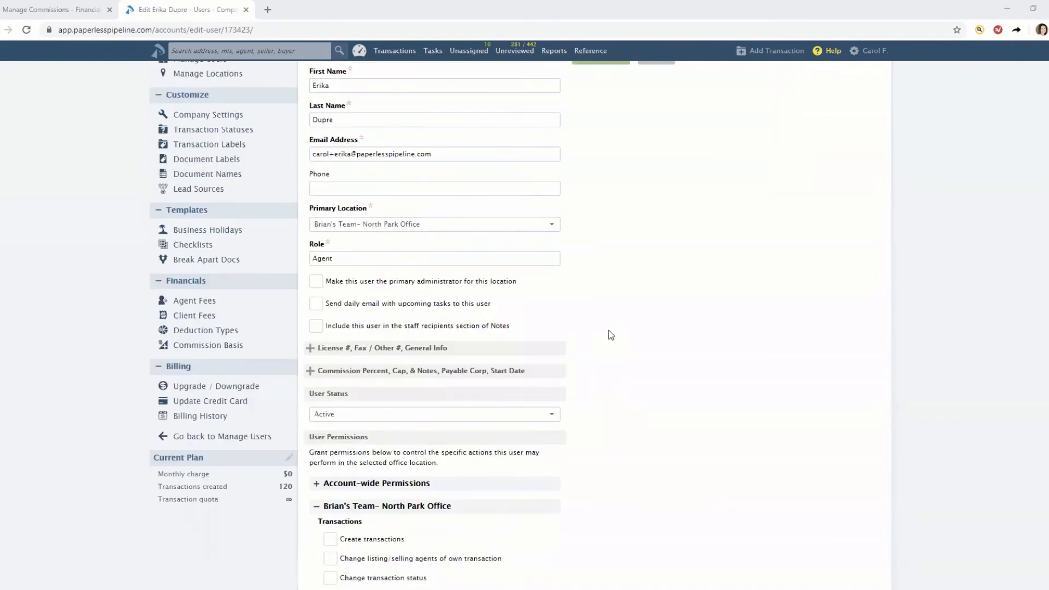
scroll(355, 340, down, 2)
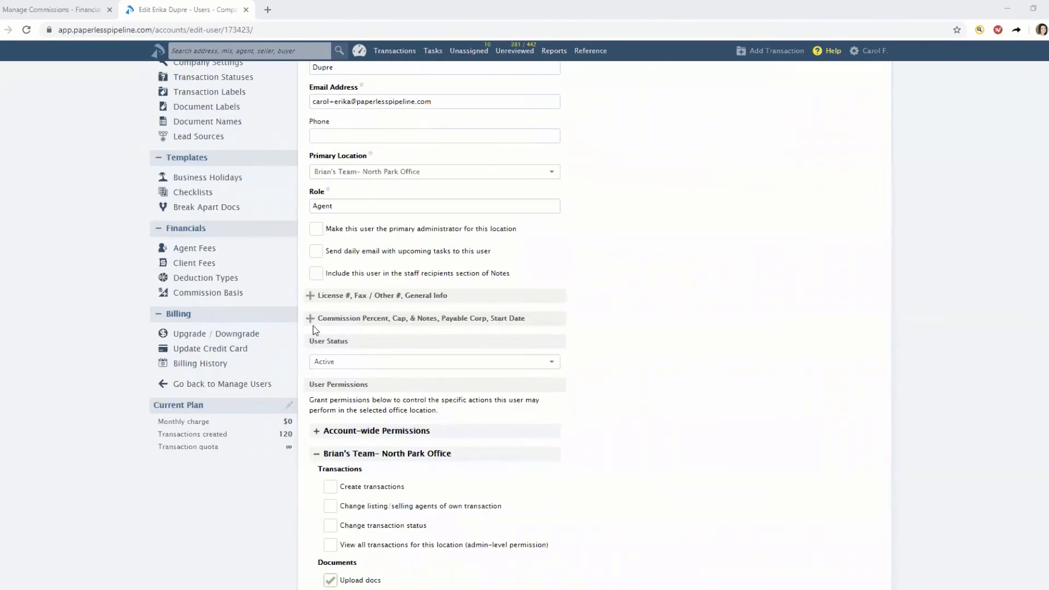
click(345, 322)
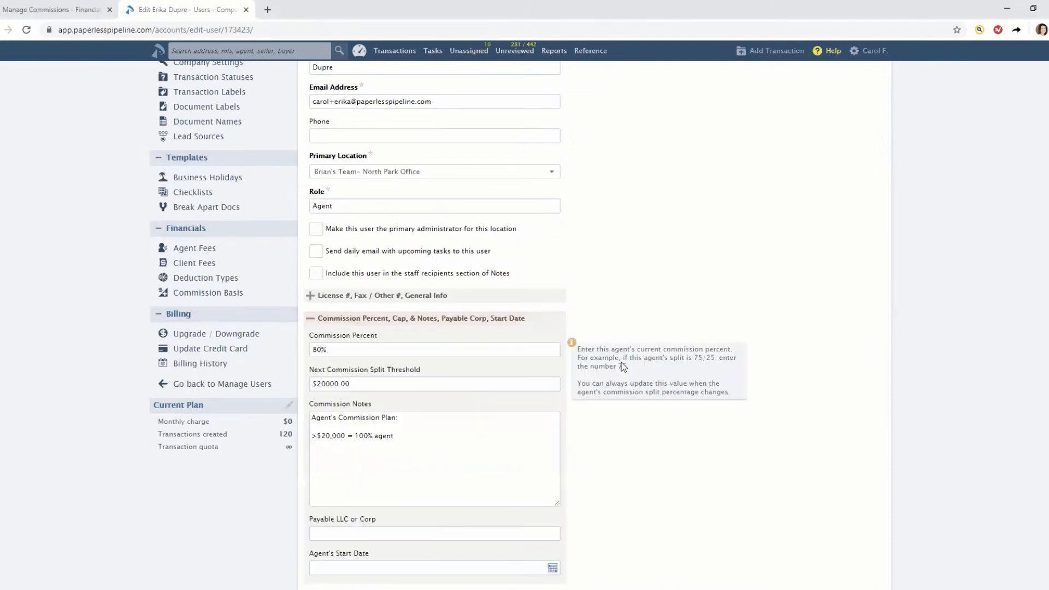
click(341, 351)
click(356, 463)
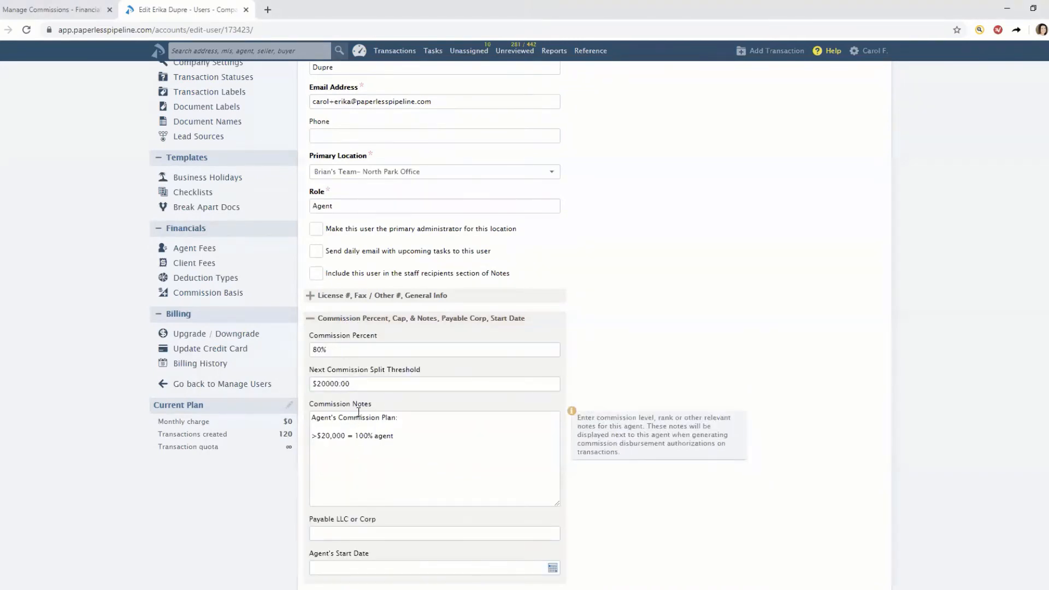
click(355, 383)
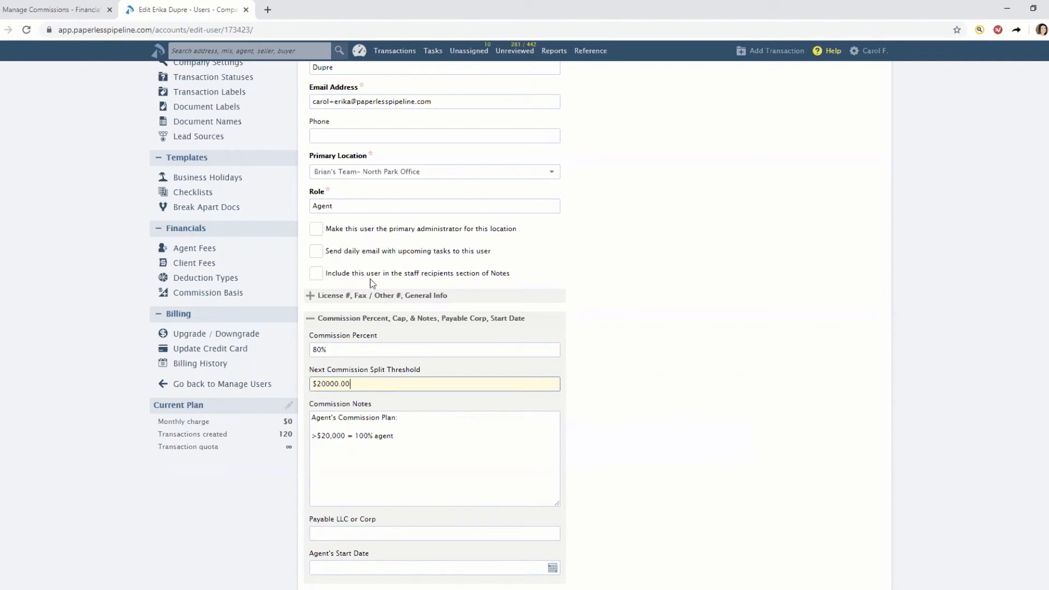
Switch to the commission disbursement tab and calculate the listing commission to reach the agent split step.
click(34, 12)
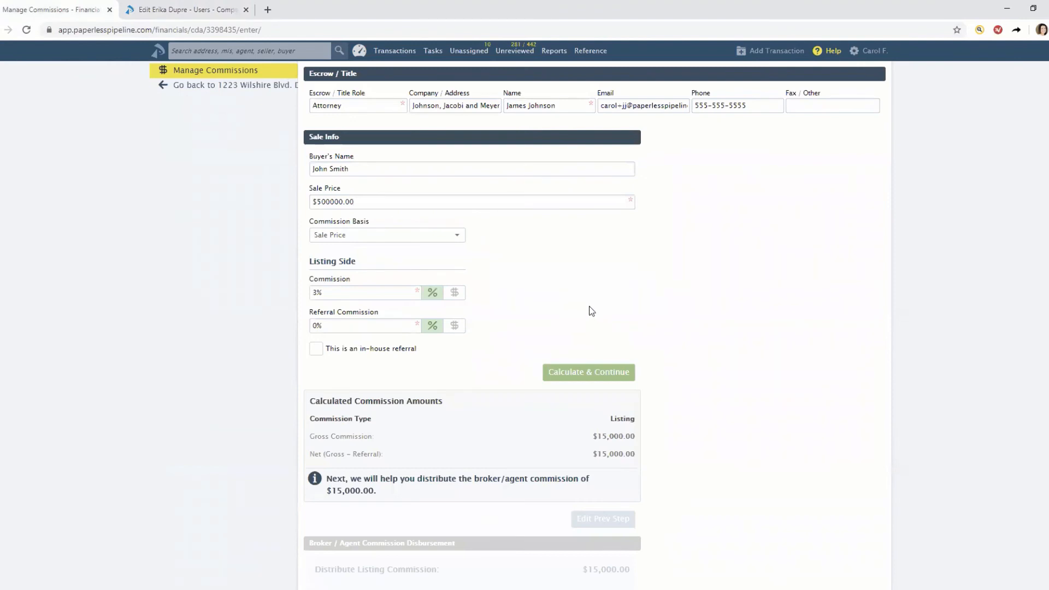
scroll(527, 295, down, 3)
scroll(470, 299, up, 3)
scroll(617, 279, up, 1)
scroll(588, 368, down, 2)
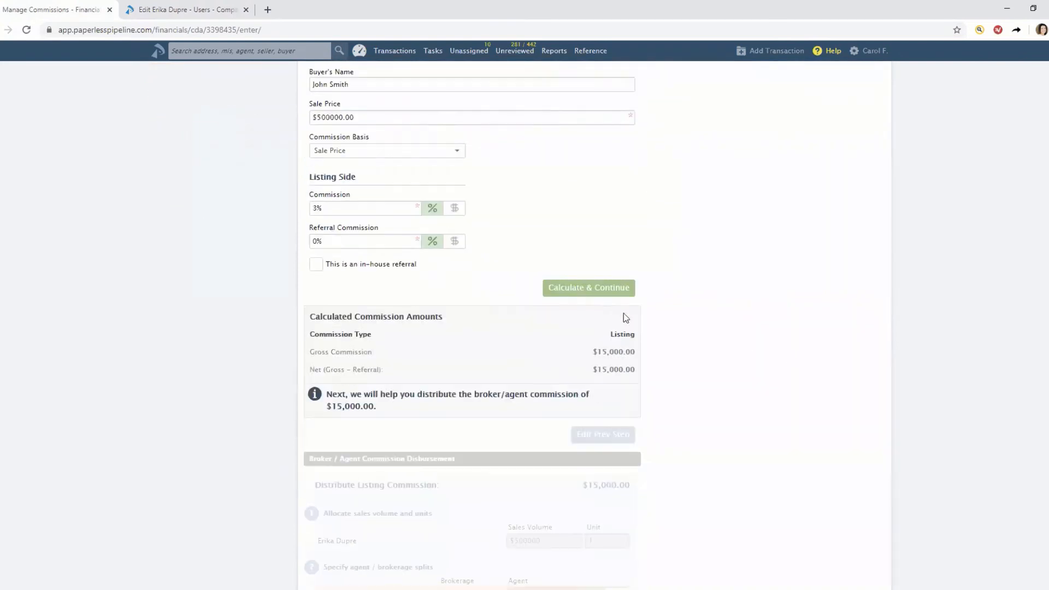
click(625, 289)
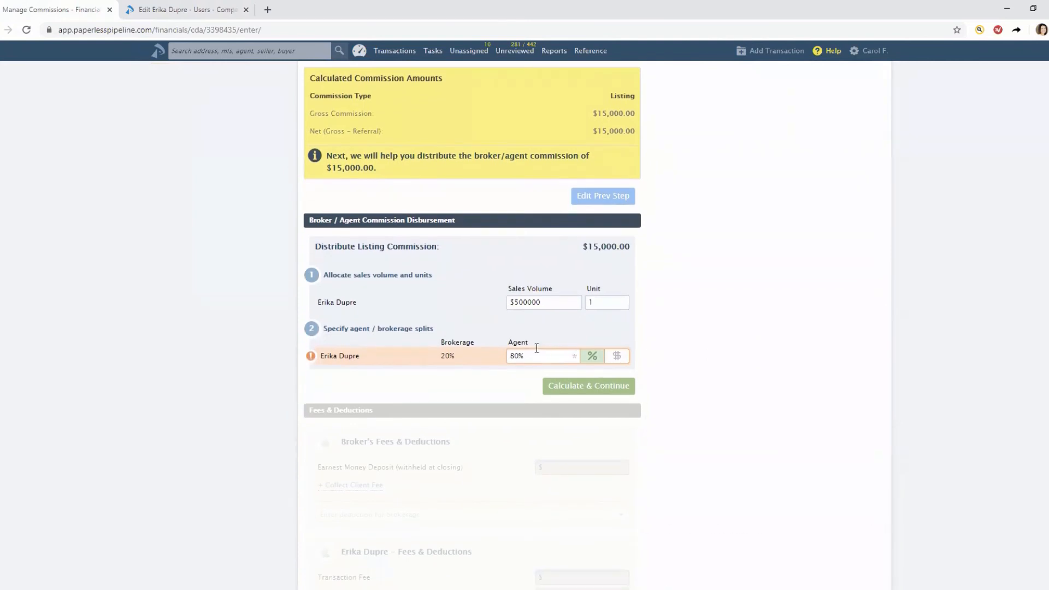
mouse_move(530, 358)
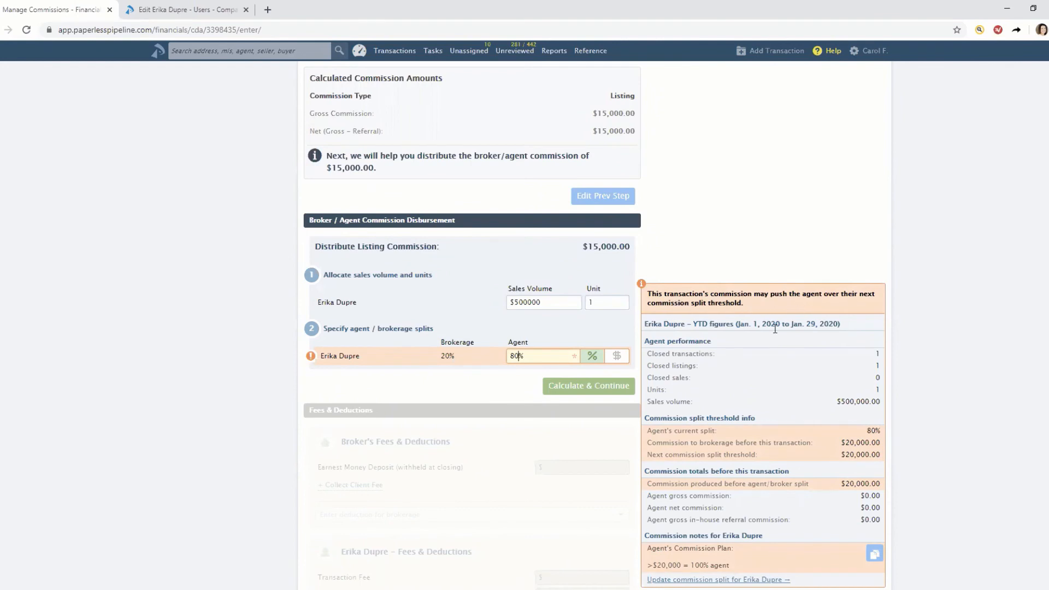
scroll(775, 329, down, 1)
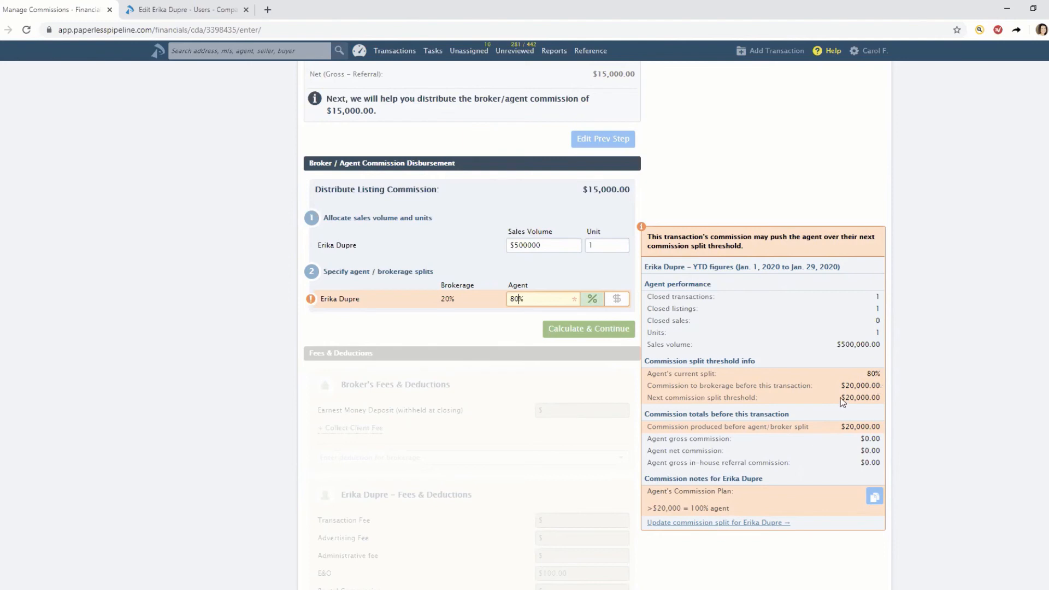
scroll(764, 407, down, 2)
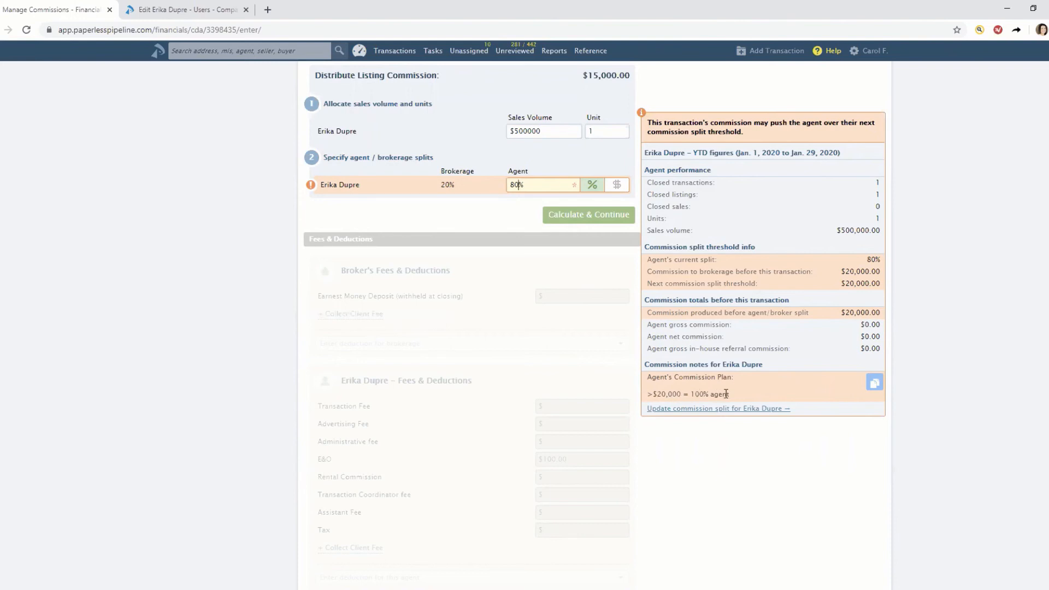
Set the agent's commission split to 100%.
click(525, 184)
double_click(519, 185)
text(100)
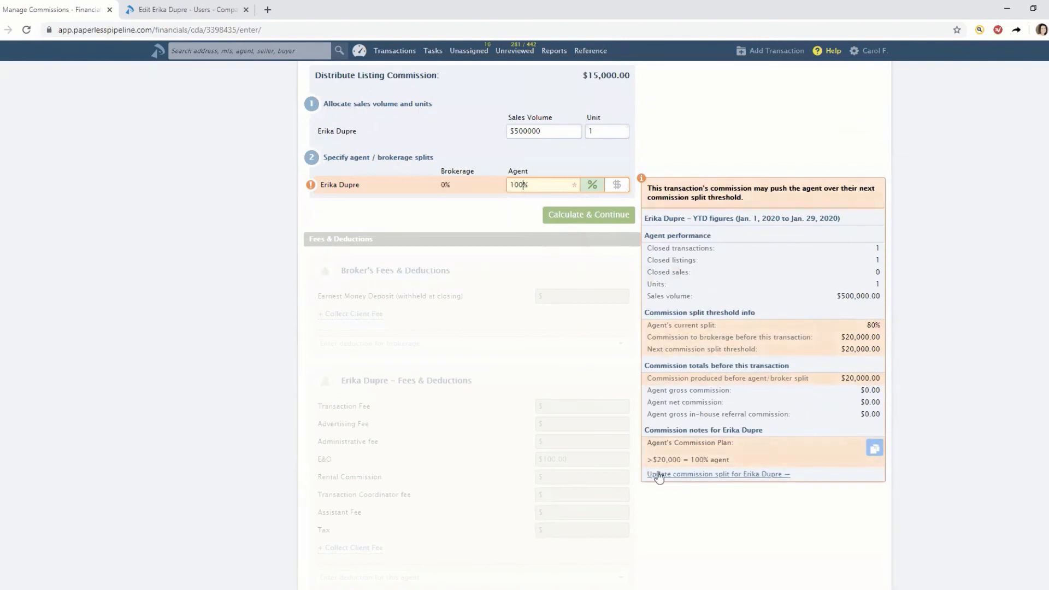
Open the agent's commission split settings from the update link in the threshold warning.
click(696, 475)
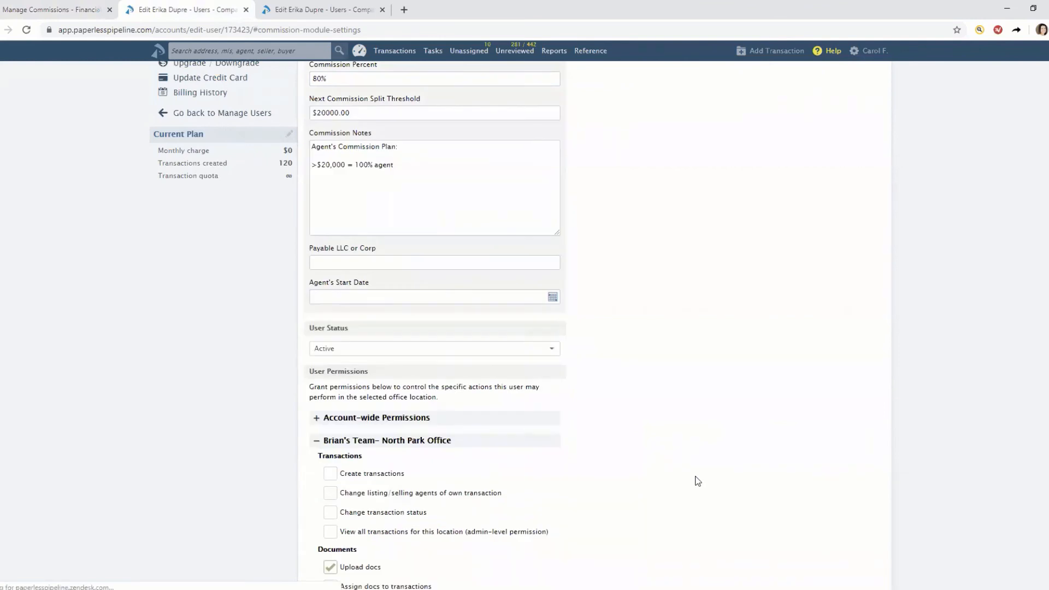
click(68, 9)
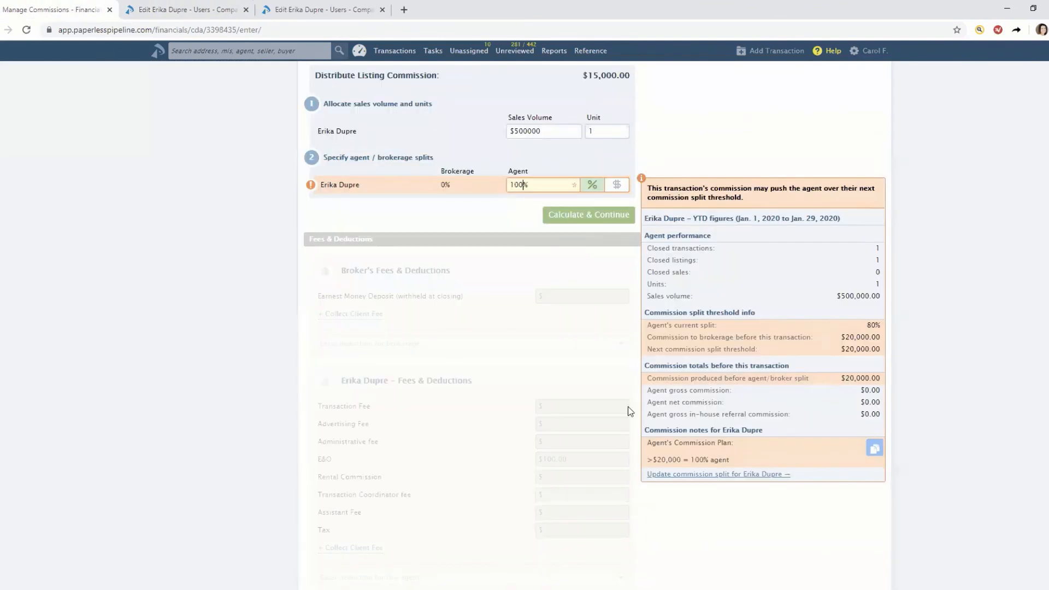
click(704, 475)
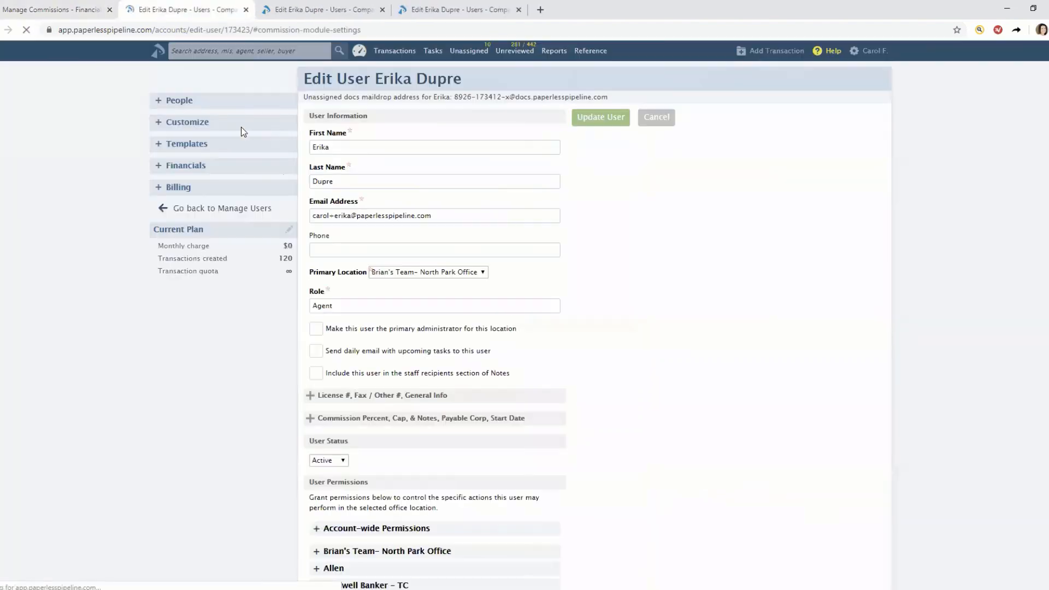
Set the agent's commission percent to 100% and clear the next commission split threshold.
scroll(389, 259, up, 2)
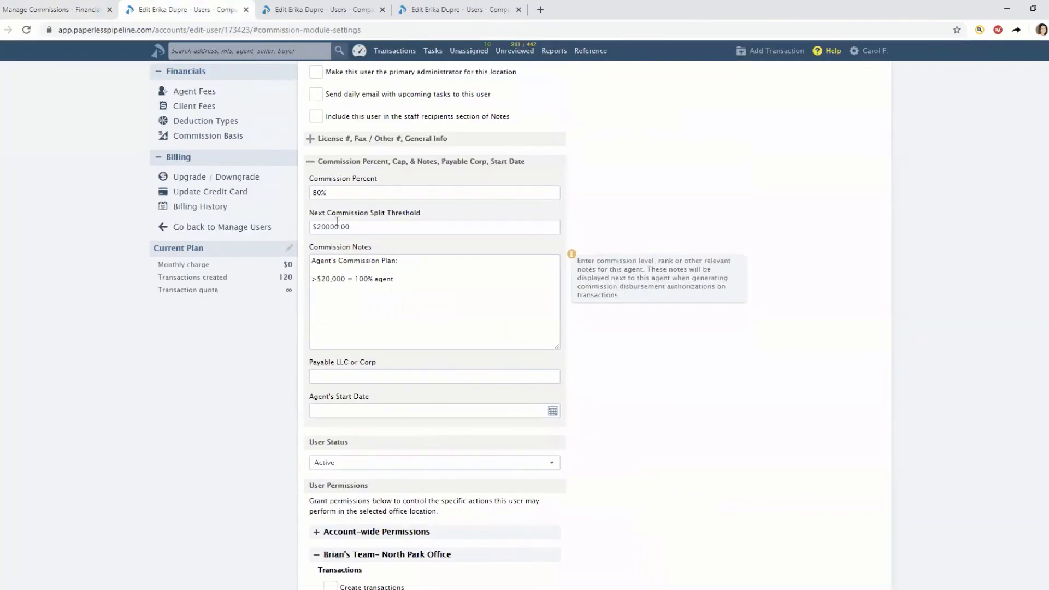
drag(338, 193, 308, 200)
text(100)
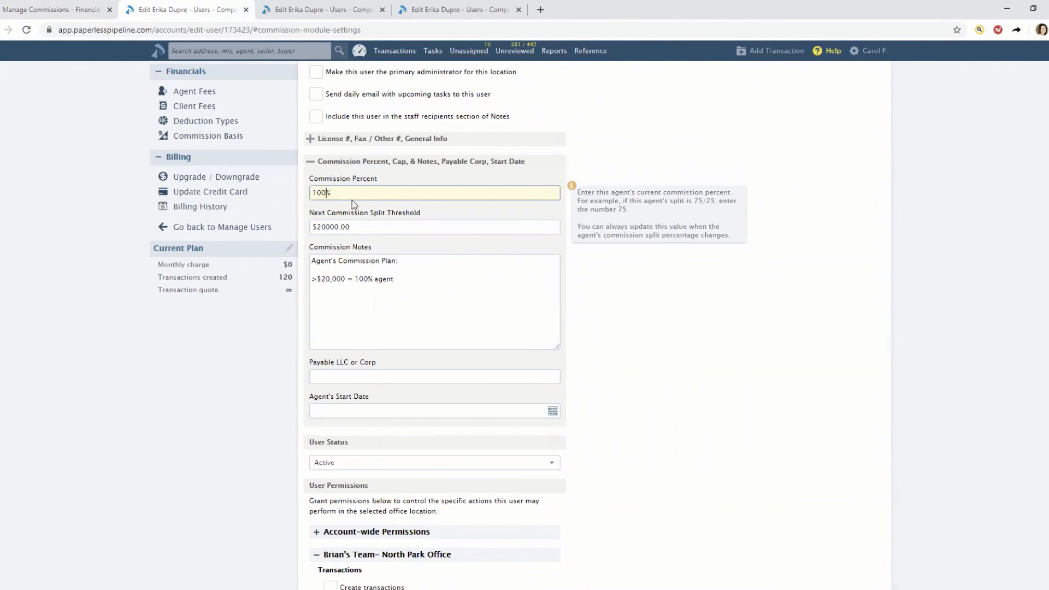
drag(362, 226, 310, 232)
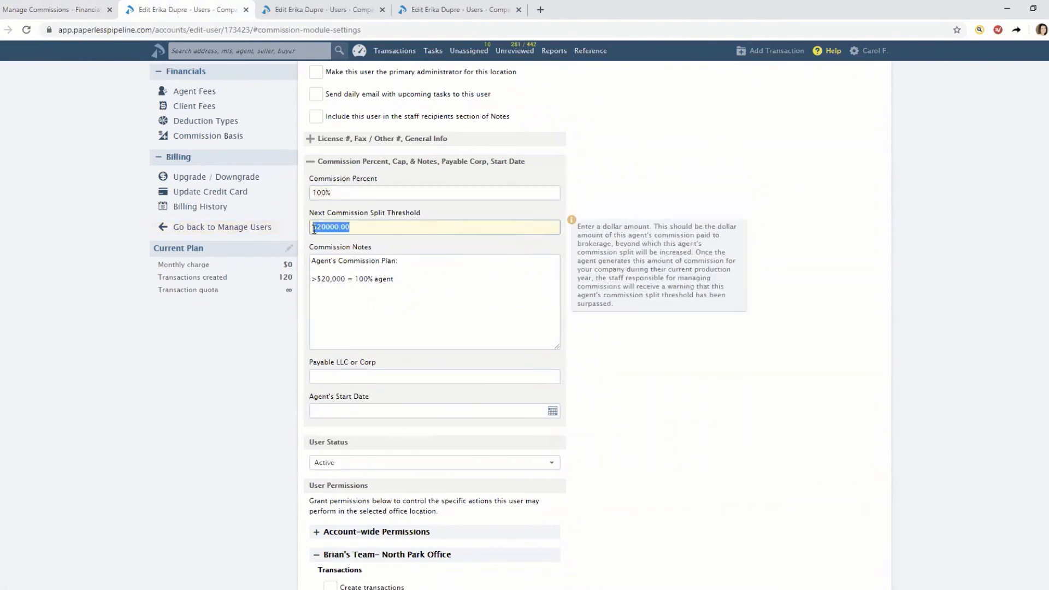
key(BackSpace)
key(Tab)
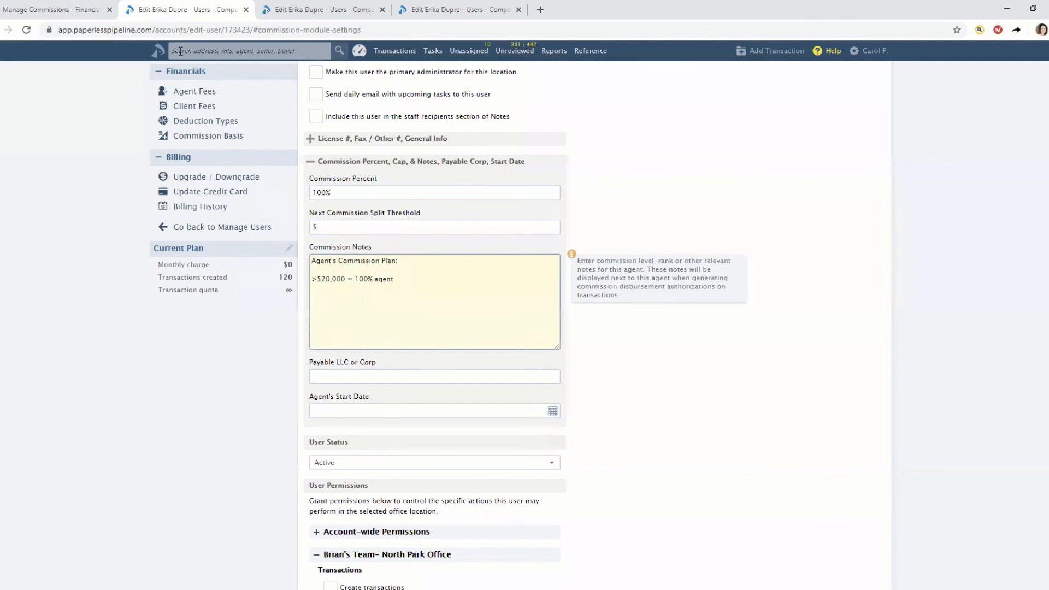
Recalculate the listing commission disbursement with the 100% agent split, then reopen the previous step for editing.
click(54, 10)
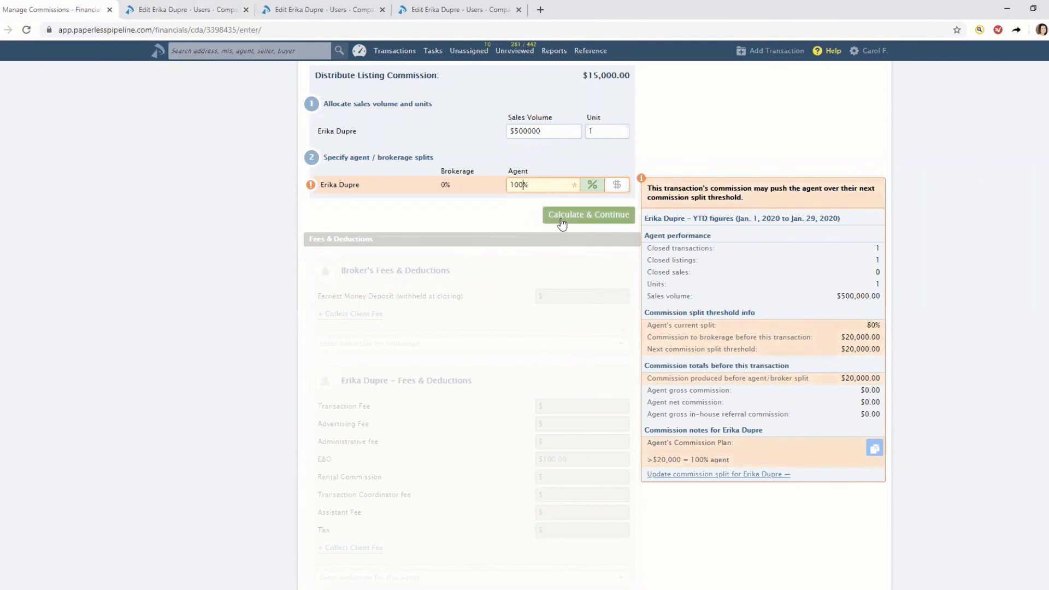
triple_click(526, 184)
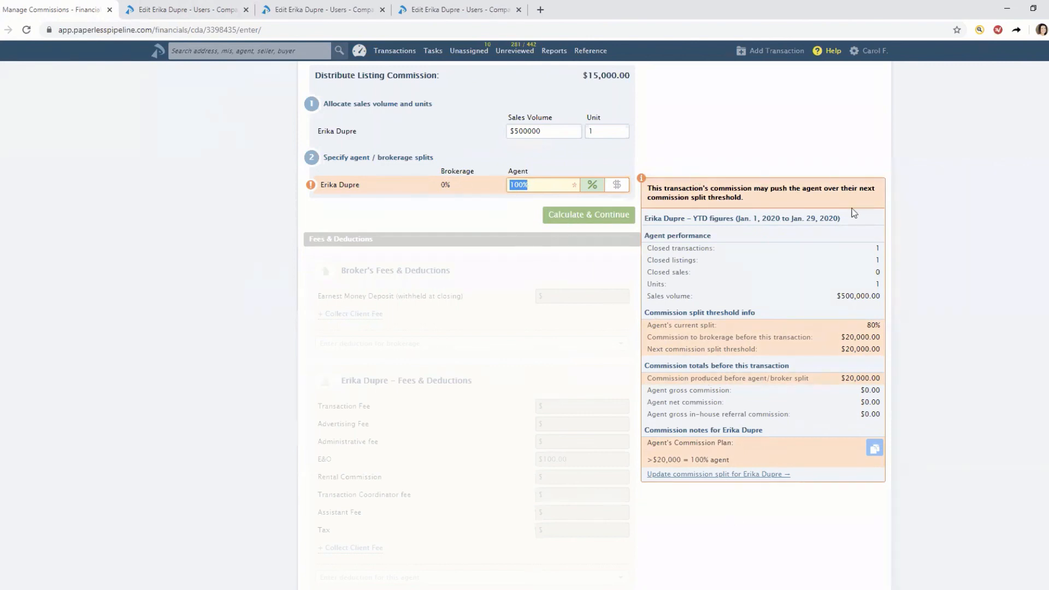
click(547, 219)
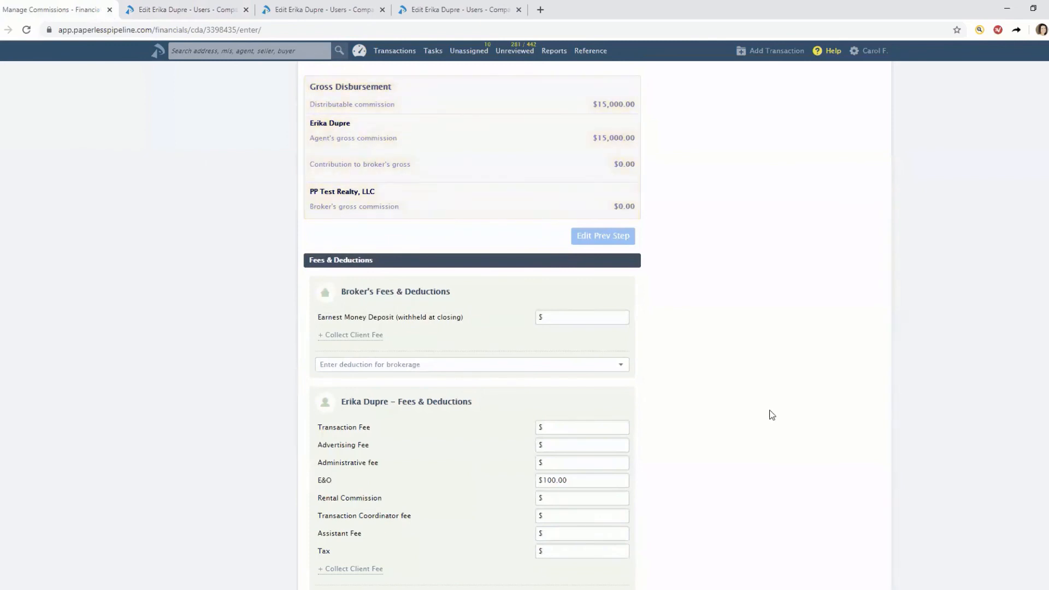
click(619, 243)
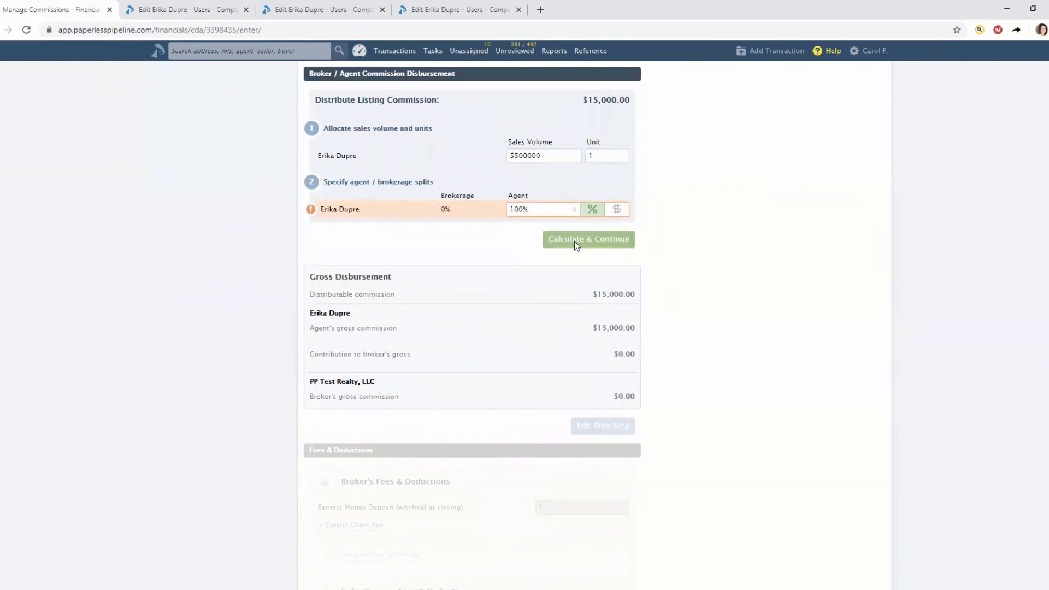
click(548, 211)
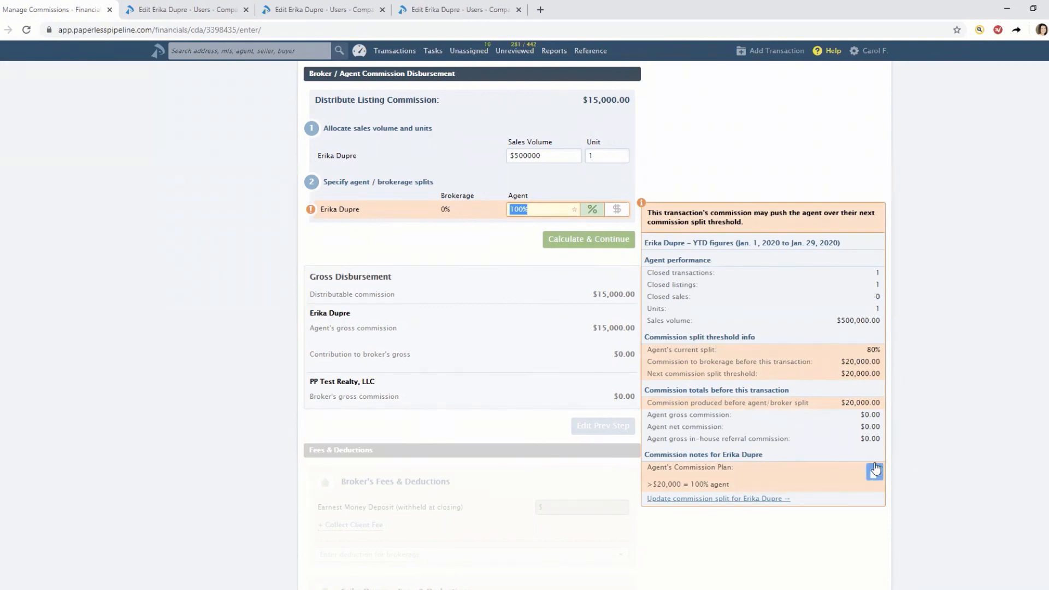
click(792, 157)
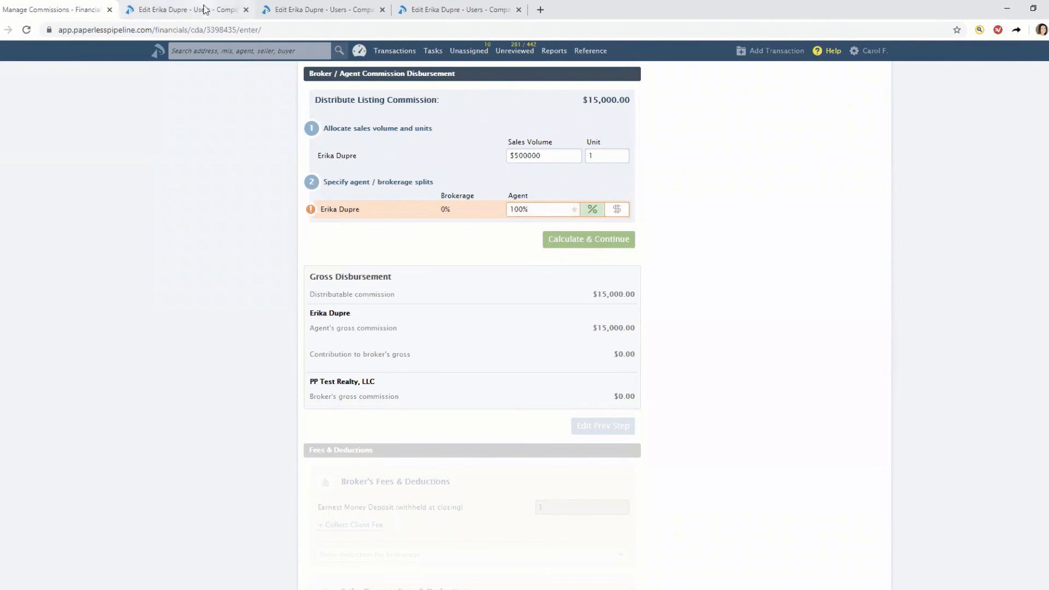
Review the agent's commission percent, threshold and notes, then recheck the split threshold warning on the disbursement.
click(202, 10)
click(326, 194)
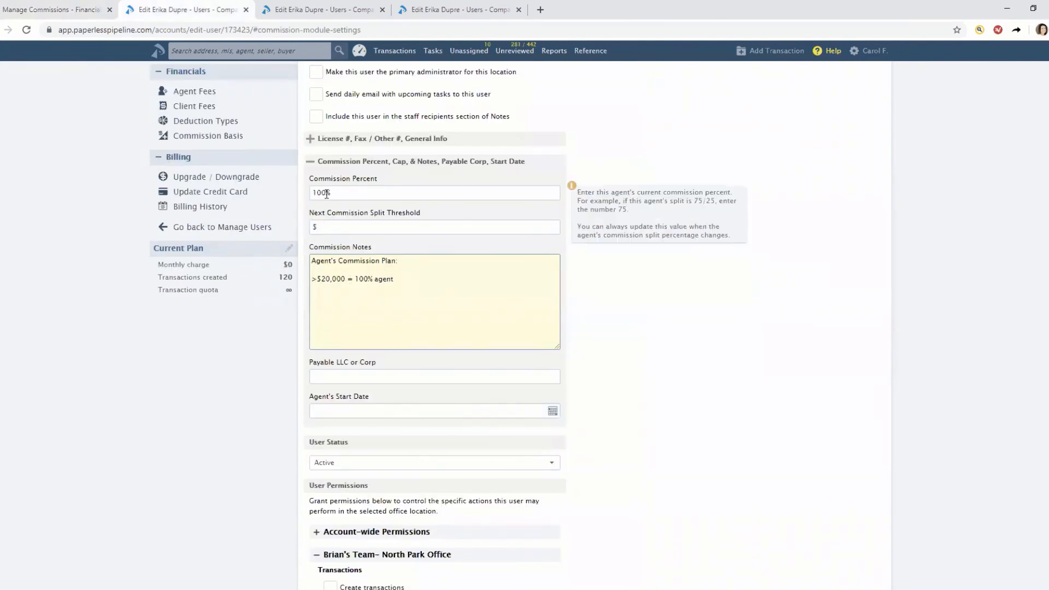
click(329, 227)
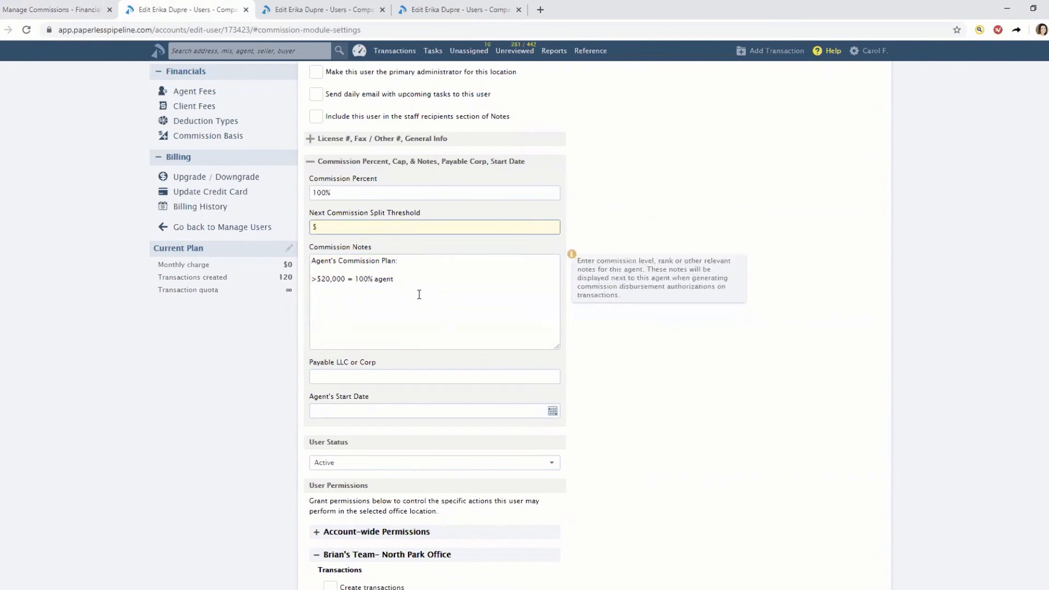
drag(407, 282, 314, 261)
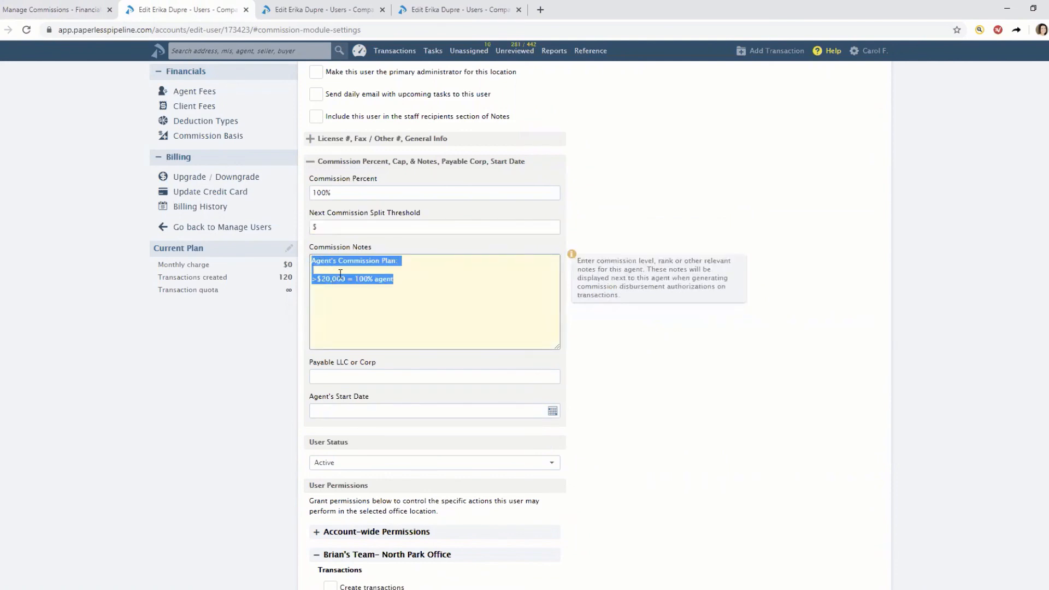
click(33, 10)
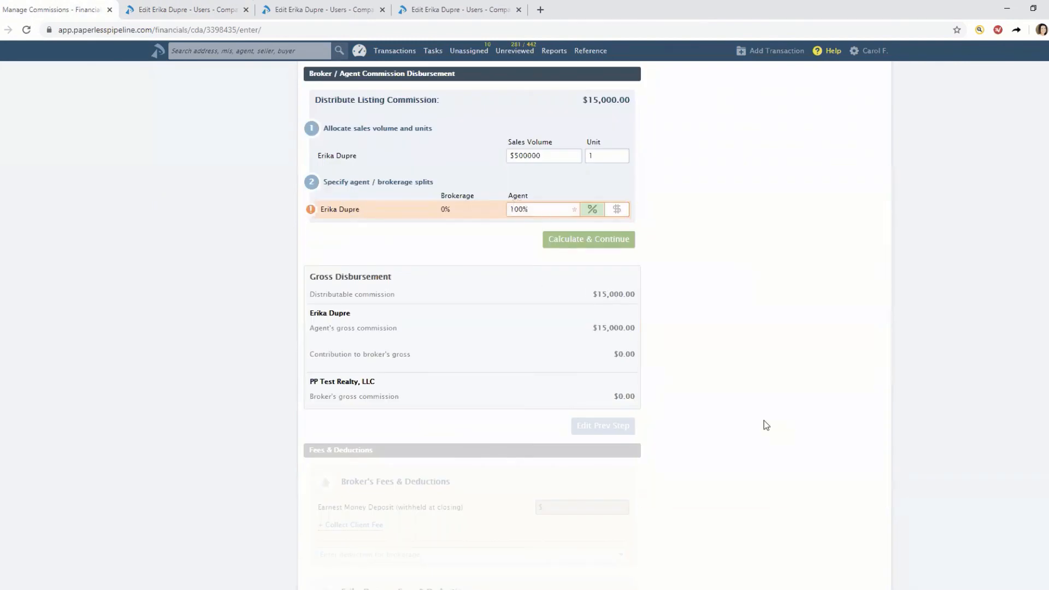
click(558, 211)
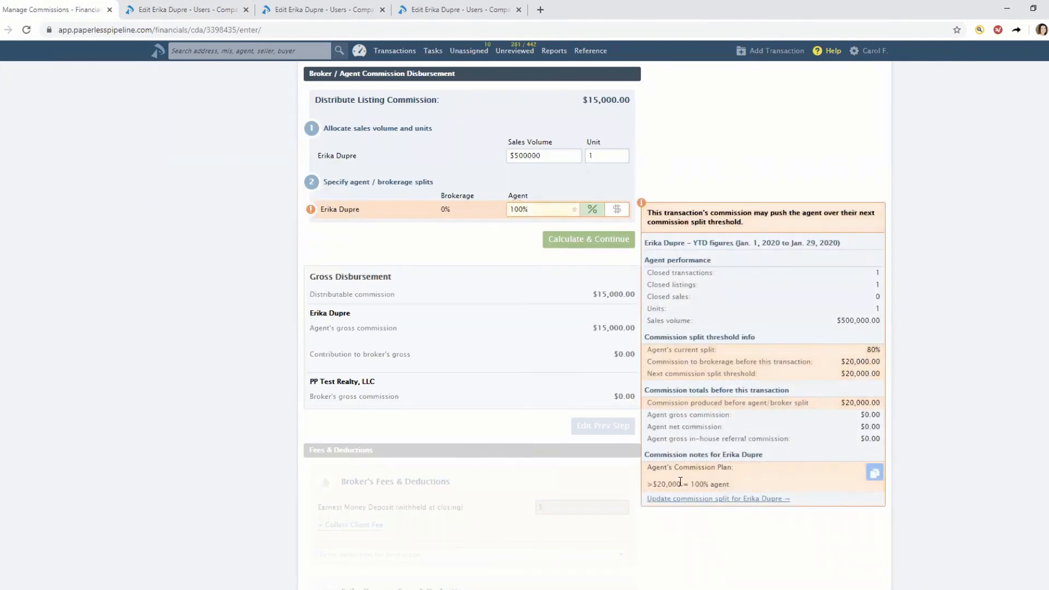